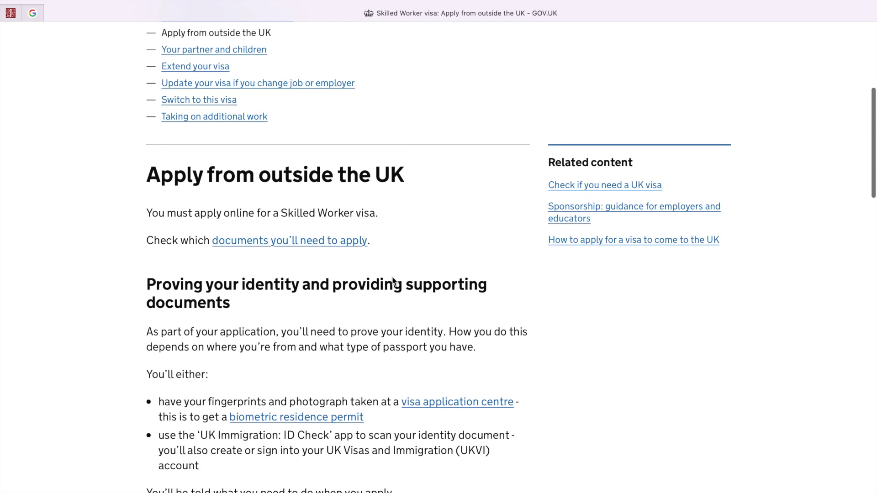
- Start the Skilled Worker visa application and choose England, Scotland, Wales or Northern Ireland as the planned place to live
scroll(389, 274, down, 10)
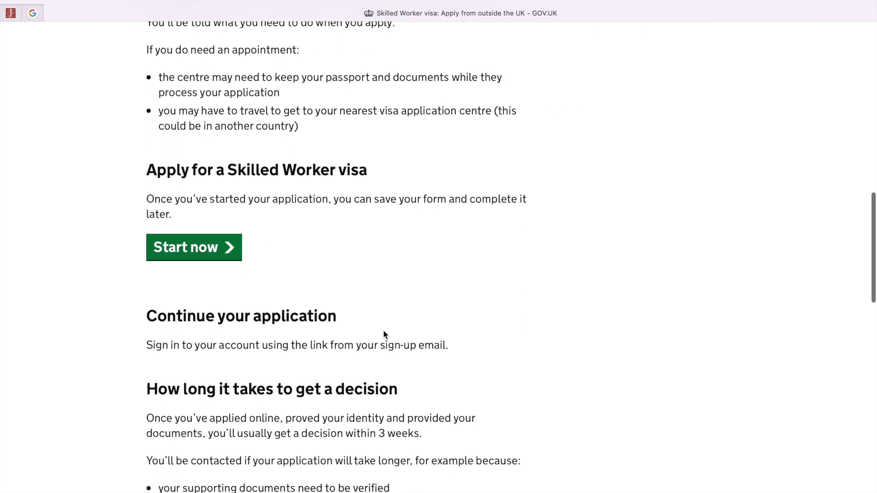
click(196, 257)
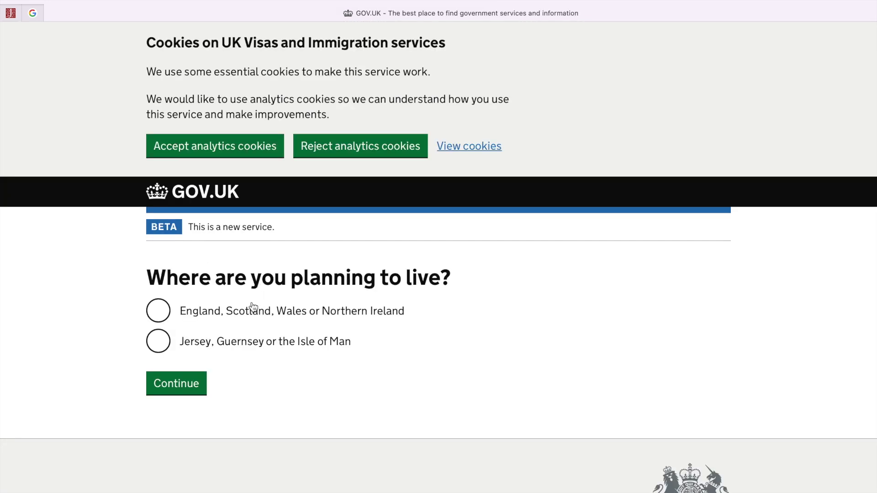
click(159, 312)
click(177, 385)
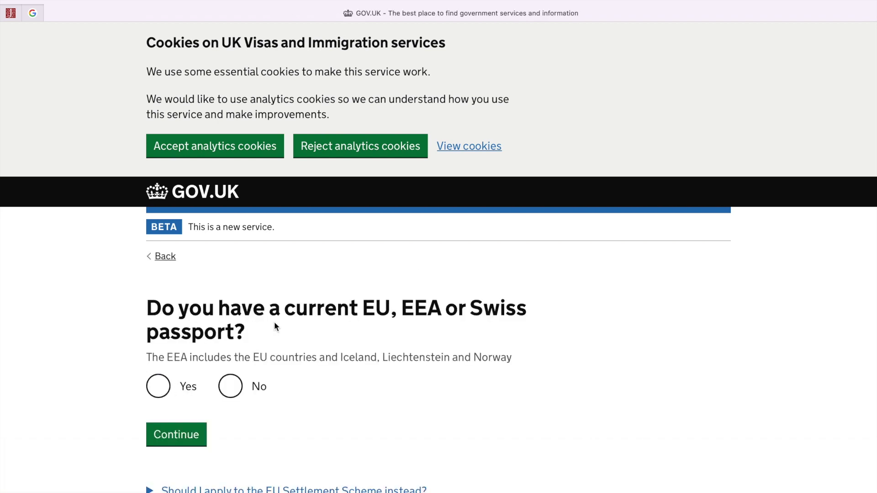
- Answer No to having a current EU, EEA or Swiss passport, and submit South Africa as the country for providing biometrics
click(231, 394)
click(180, 443)
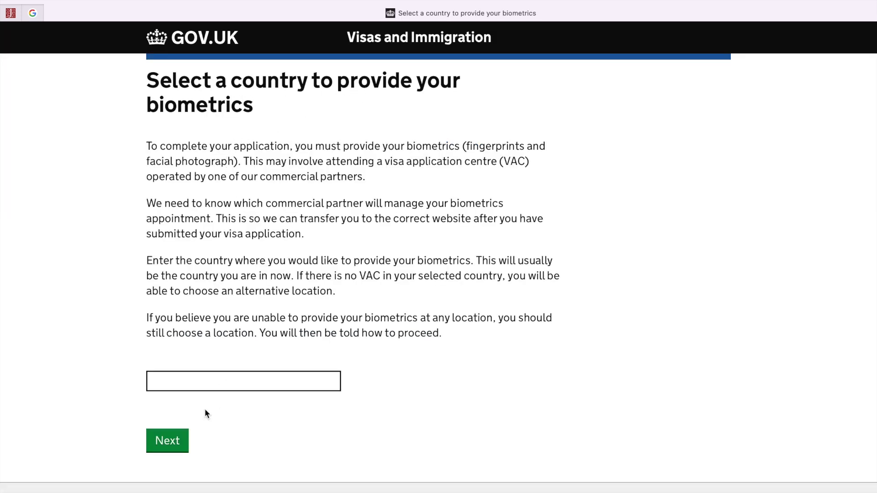
click(190, 384)
text(so)
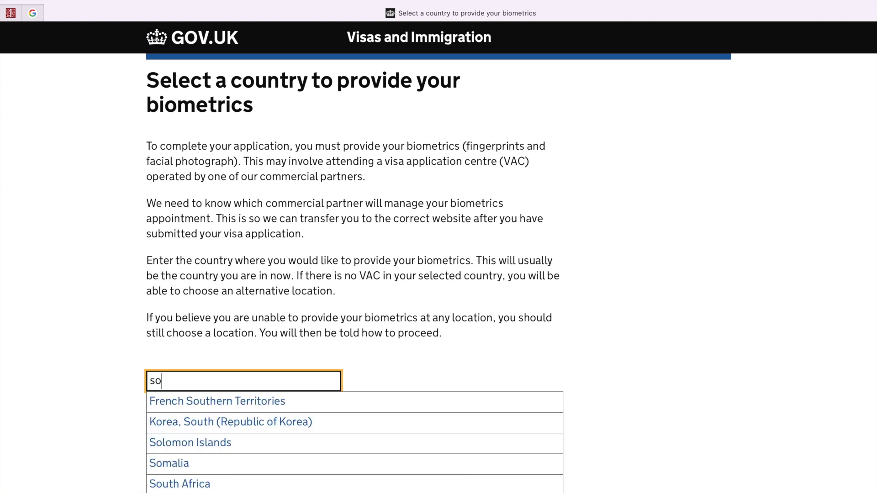
text(uth af)
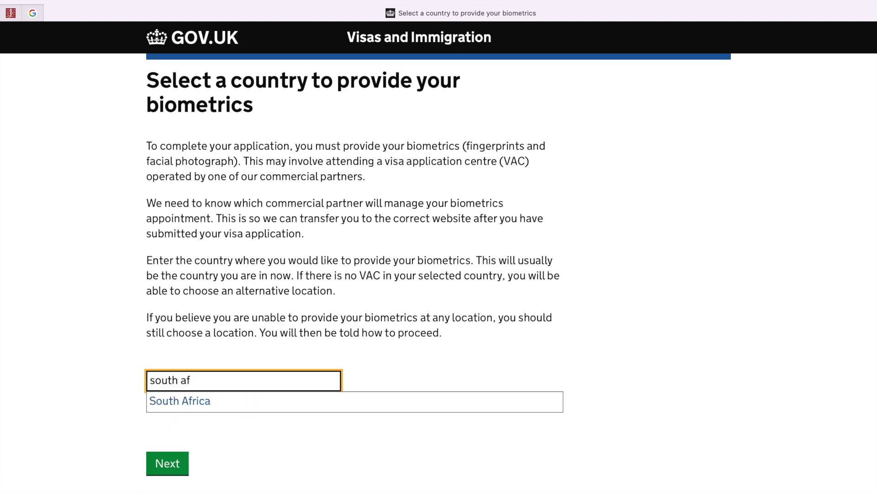
click(185, 404)
click(174, 441)
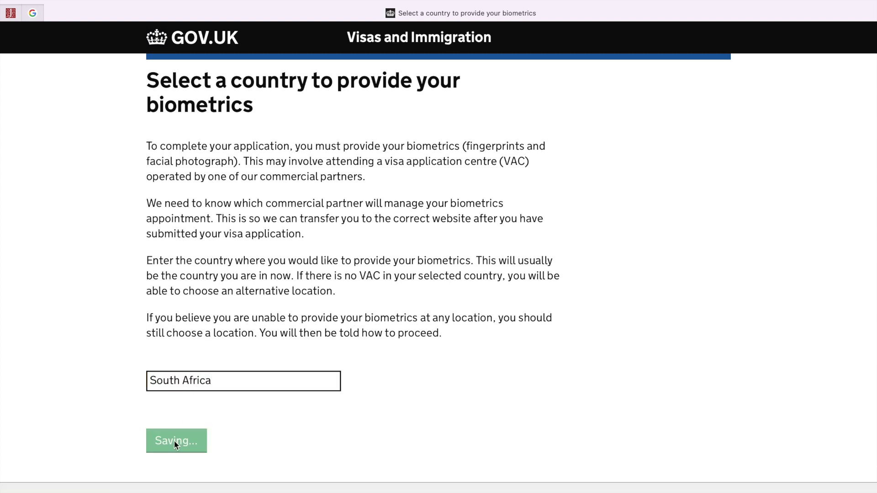
- Confirm that the location for providing biometrics has been identified and continue
click(164, 417)
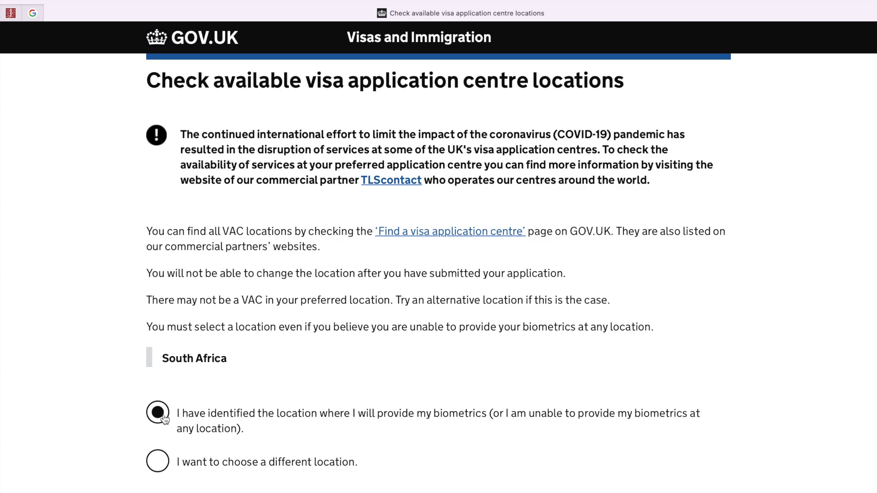
scroll(245, 424, down, 3)
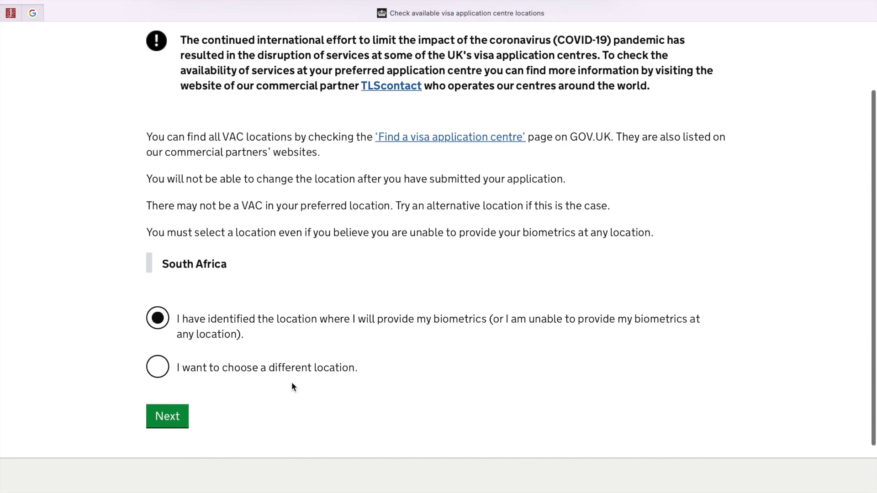
click(169, 415)
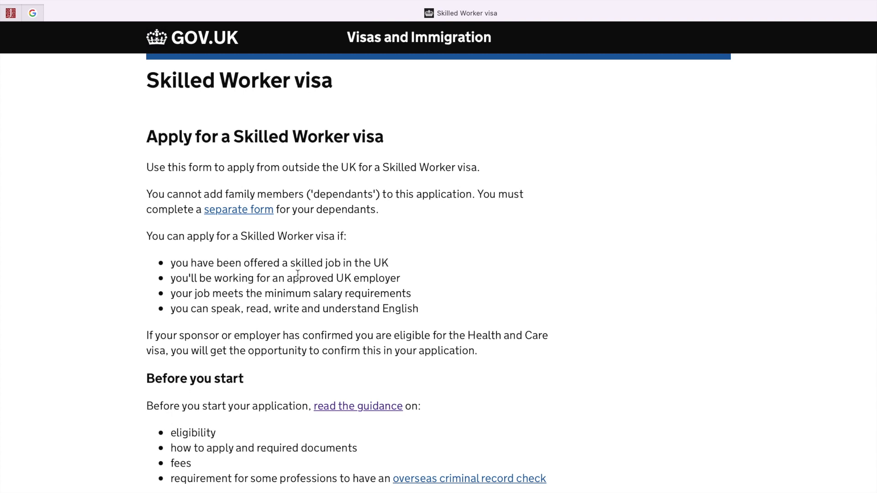
- Proceed from the Skilled Worker visa information page and start a new application, reaching the email registration form
scroll(297, 274, down, 2)
scroll(297, 274, down, 8)
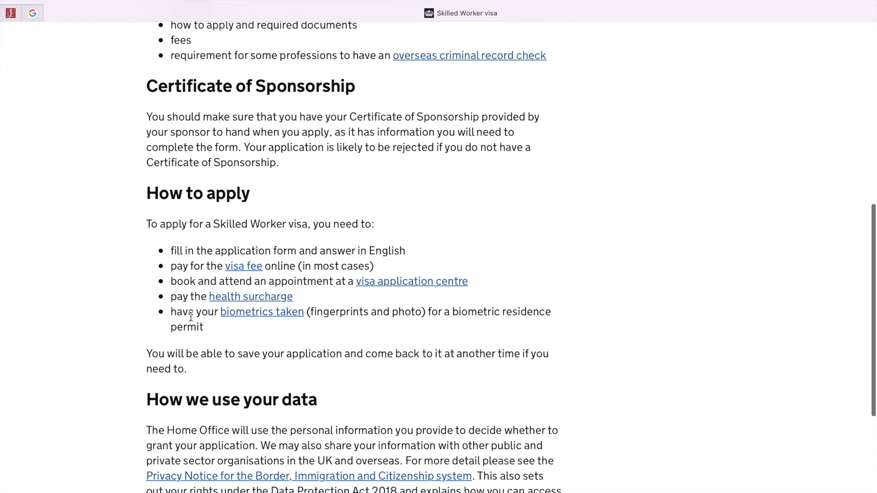
scroll(194, 331, down, 4)
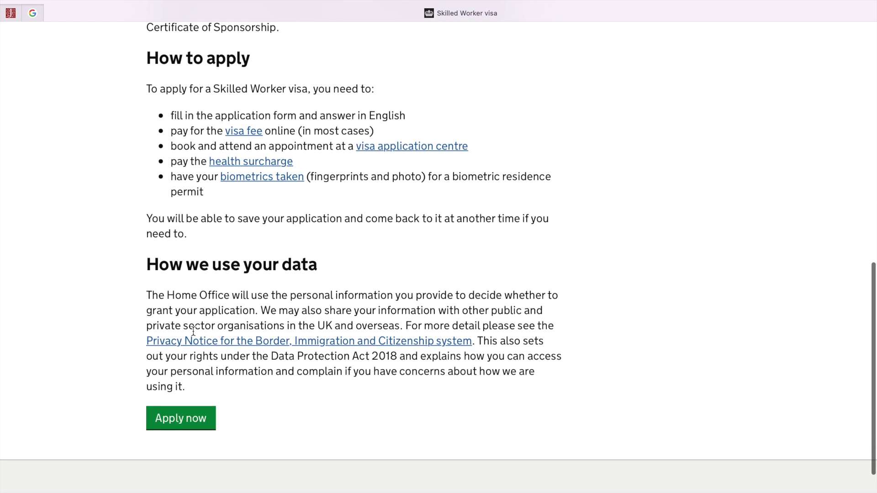
click(183, 389)
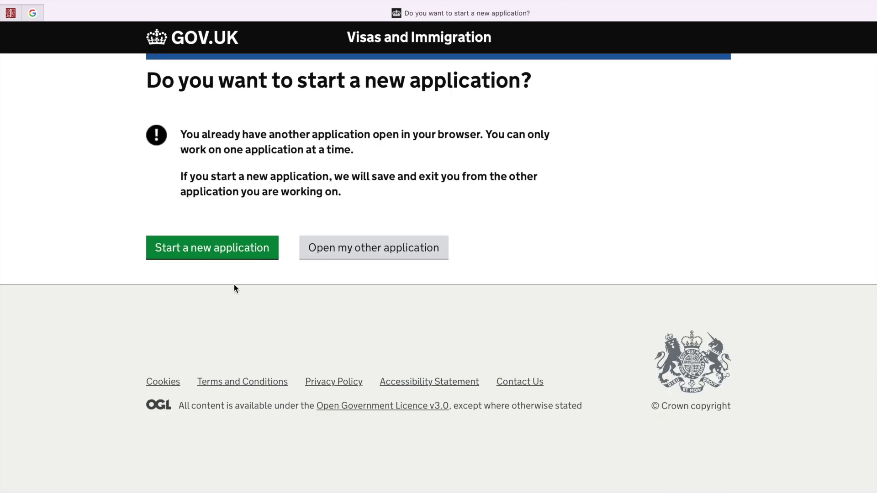
click(235, 259)
click(238, 283)
scroll(250, 356, down, 3)
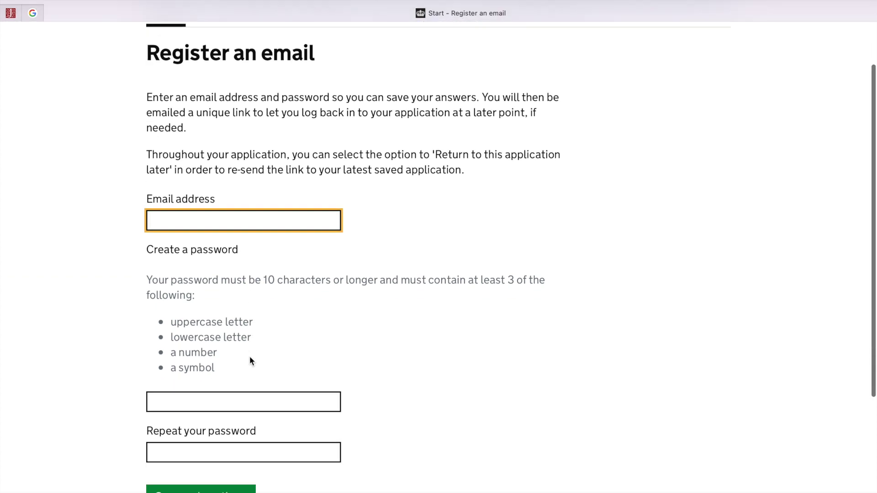
scroll(250, 356, up, 2)
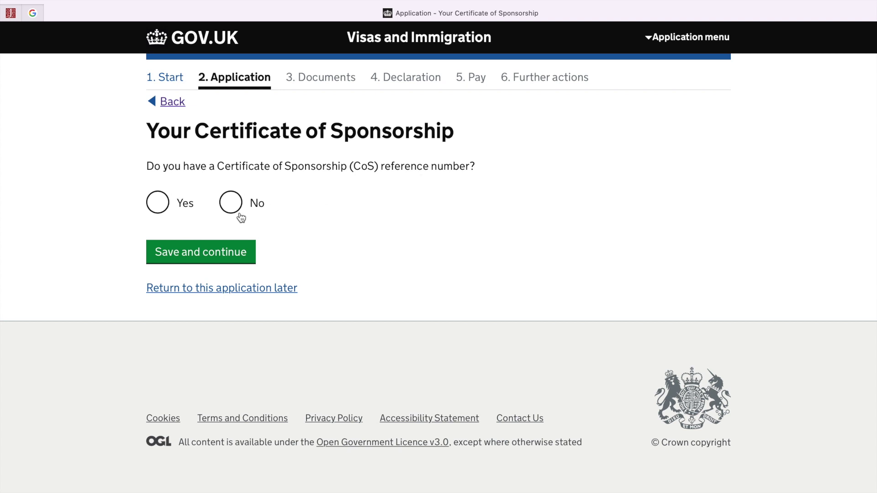
- Answer Yes to having a Certificate of Sponsorship reference number, and save No for having another email address
click(183, 204)
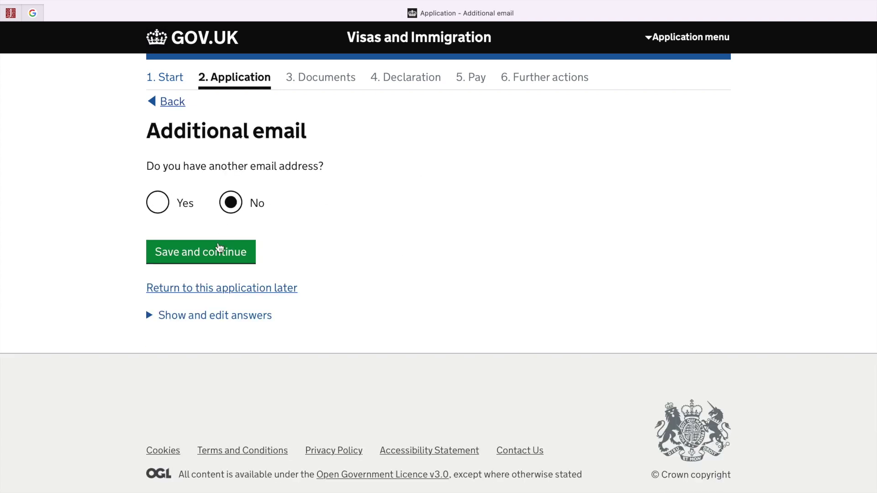
click(216, 252)
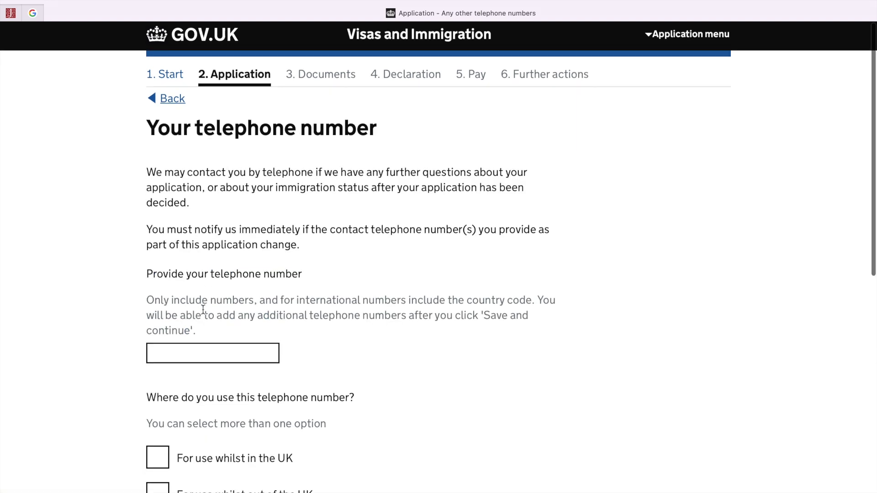
- Enter the applicant's telephone number, mark it as a mobile number for use whilst out of the UK, and save
scroll(203, 304, down, 3)
click(201, 284)
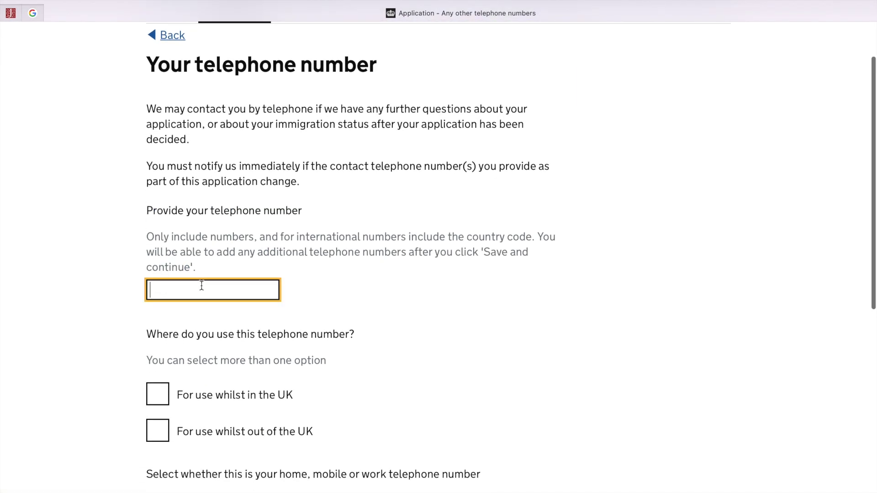
text(1234567)
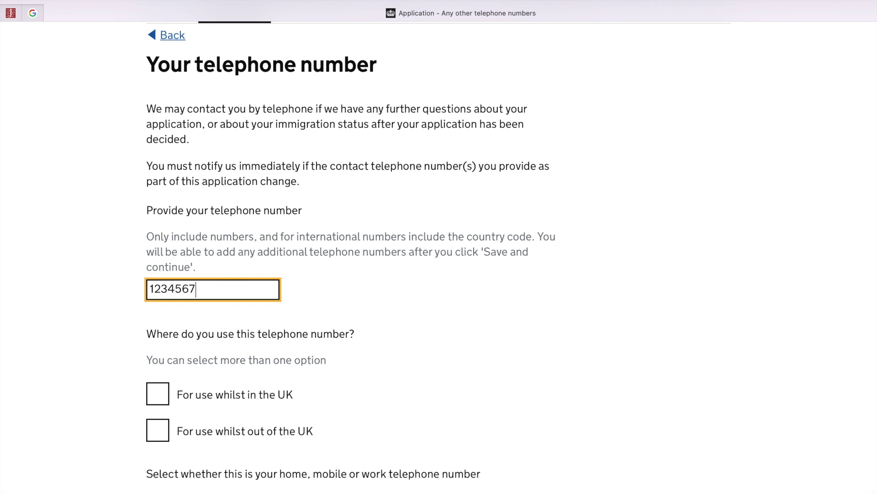
scroll(184, 356, down, 4)
click(161, 348)
scroll(204, 390, down, 3)
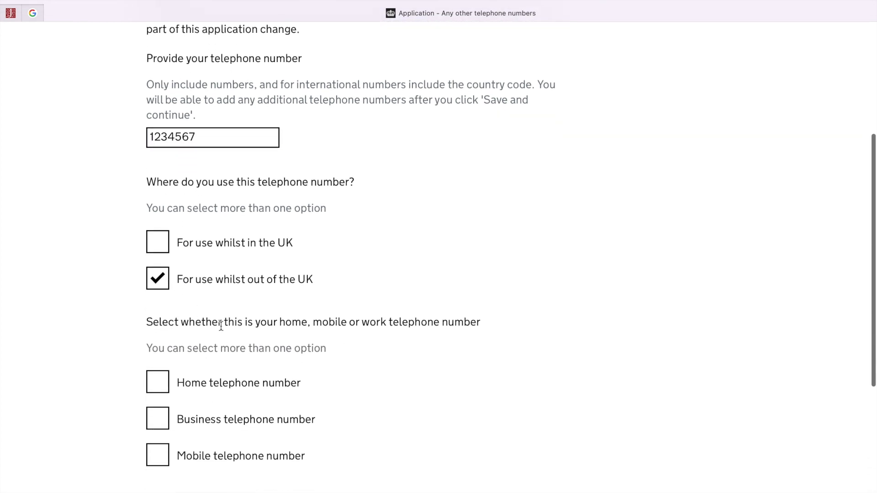
scroll(269, 309, down, 3)
click(160, 387)
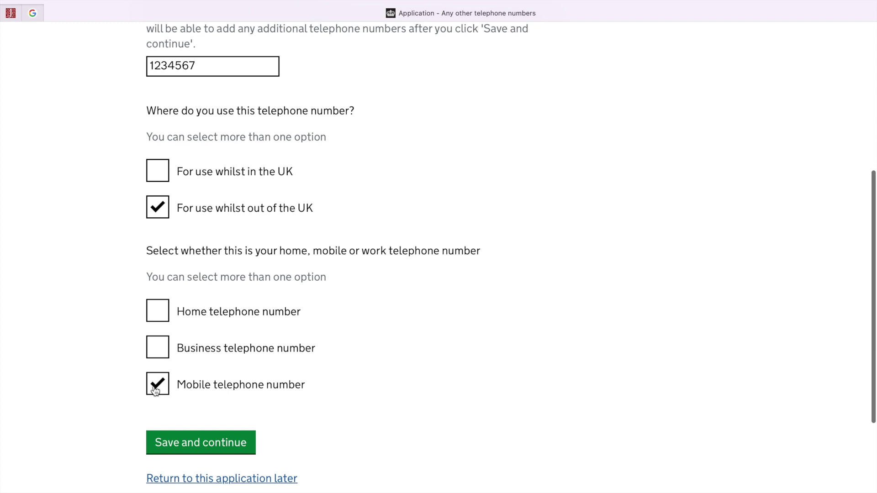
click(183, 444)
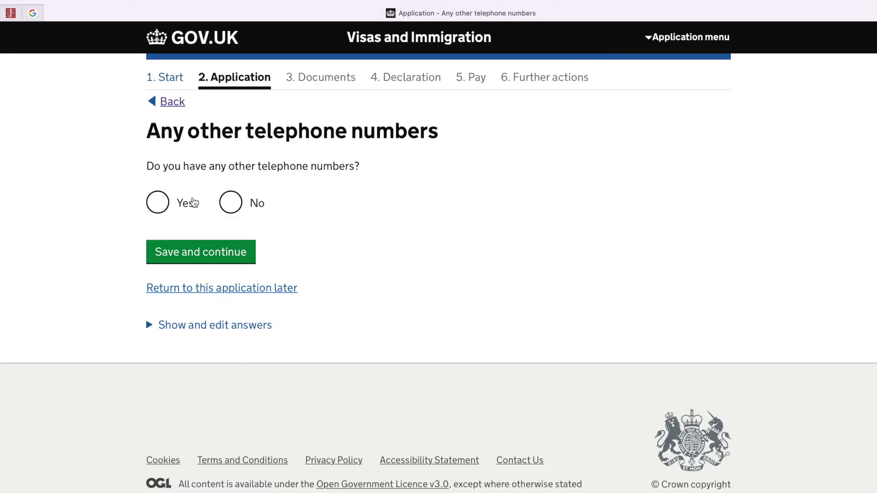
- Answer No to having other telephone numbers, and allow contact by telephone call and text message (SMS)
click(234, 206)
click(239, 248)
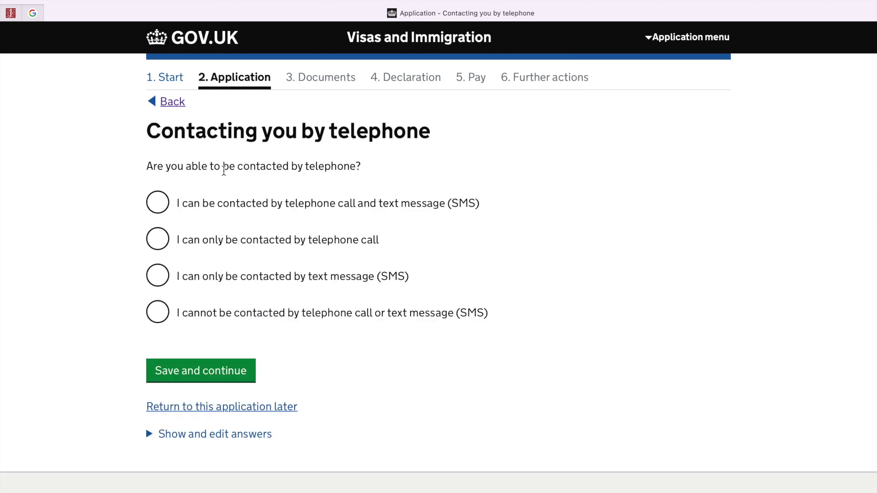
click(163, 203)
click(229, 371)
- Enter the applicant's given and family names, and answer No to ever having been known by another name
click(196, 328)
text(Adam)
click(231, 393)
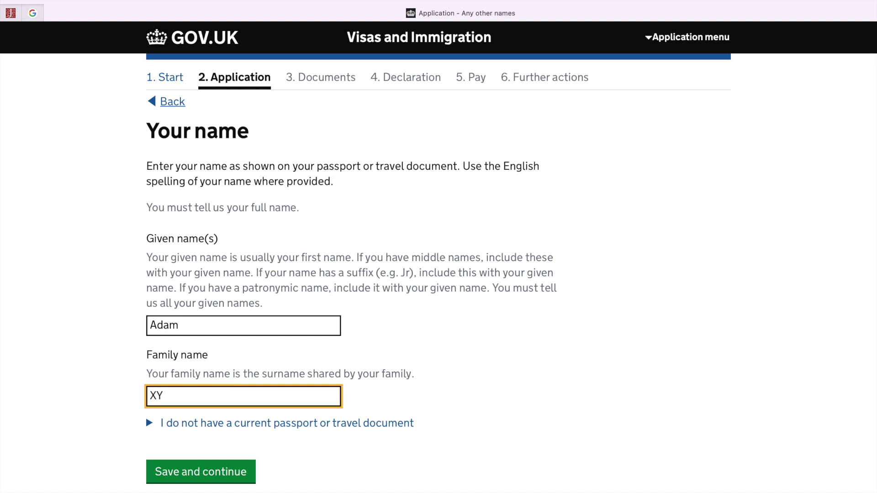
click(212, 475)
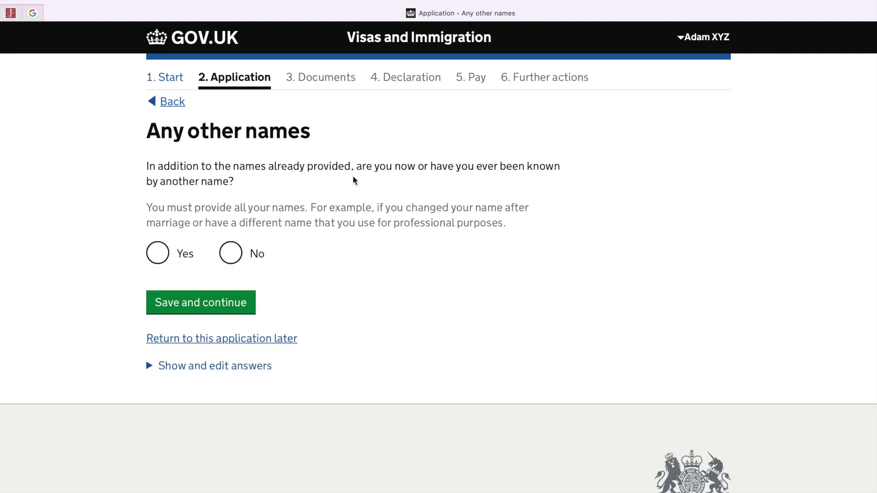
click(230, 252)
click(221, 303)
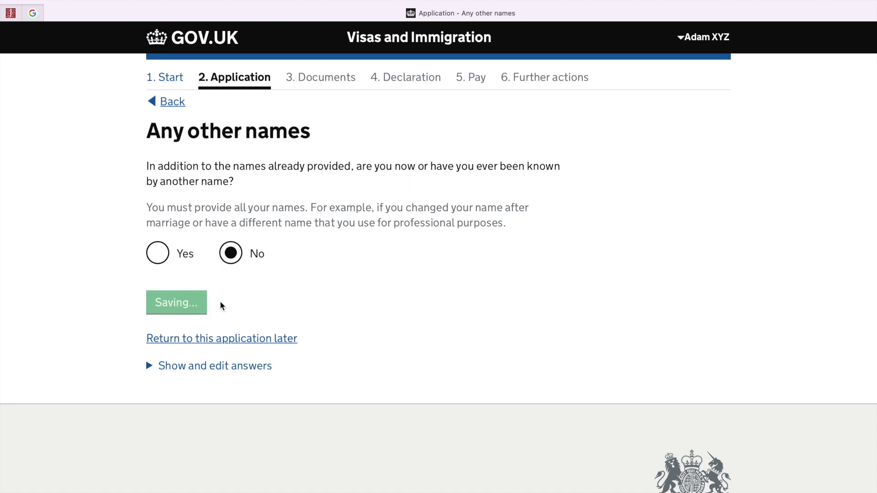
- Set the applicant's sex to Male and the relationship status to Single, and save
scroll(221, 306, down, 1)
click(161, 179)
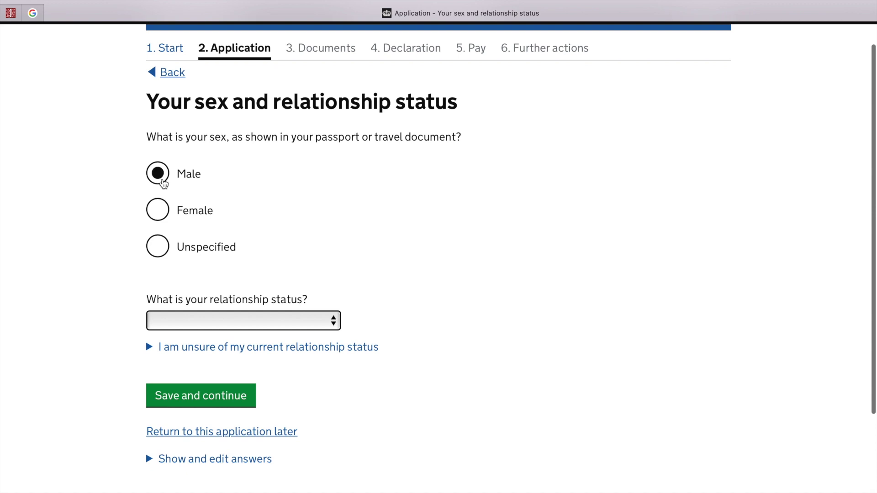
click(219, 325)
click(189, 336)
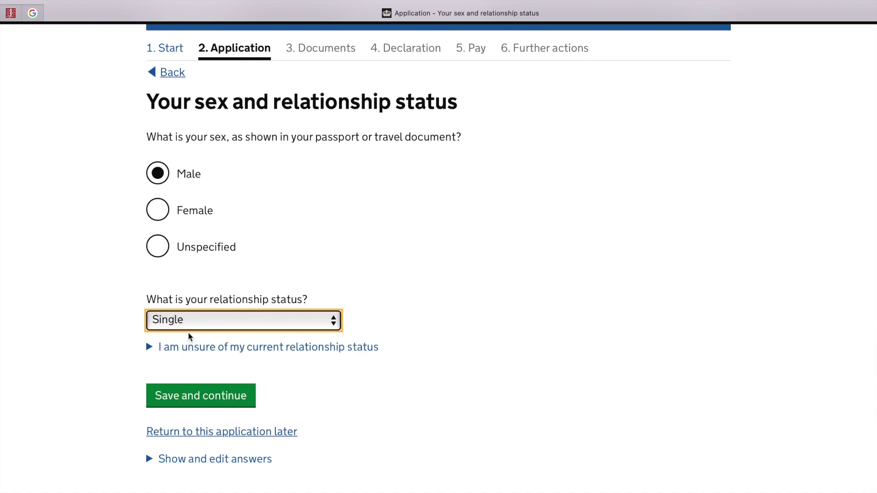
click(183, 396)
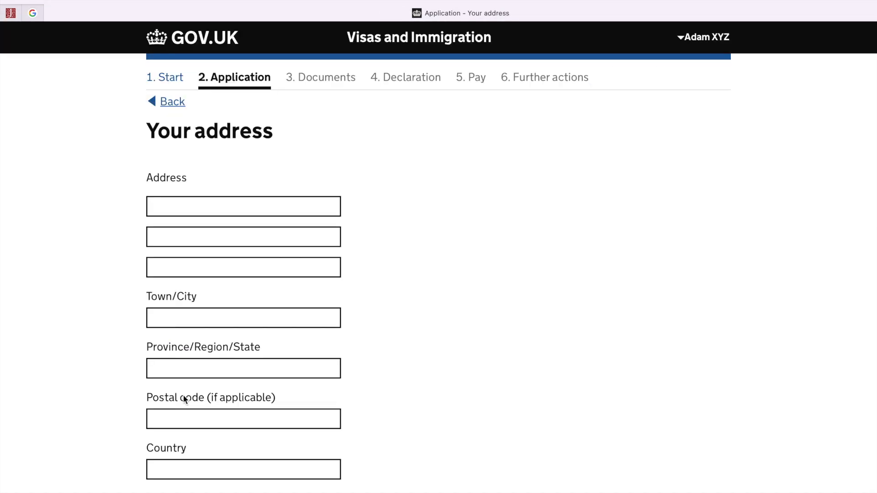
- Fill in the first address line, the town or city and the postal code, leaving the province blank
click(171, 201)
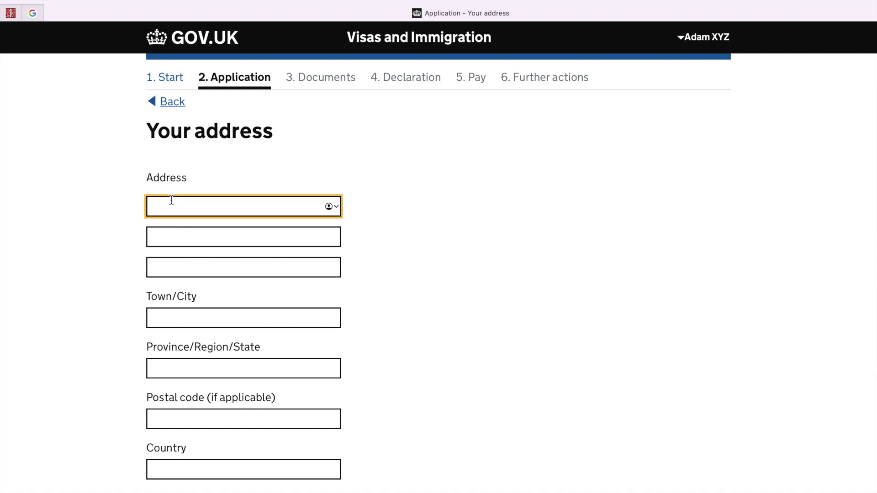
text(123 XYZ)
click(175, 319)
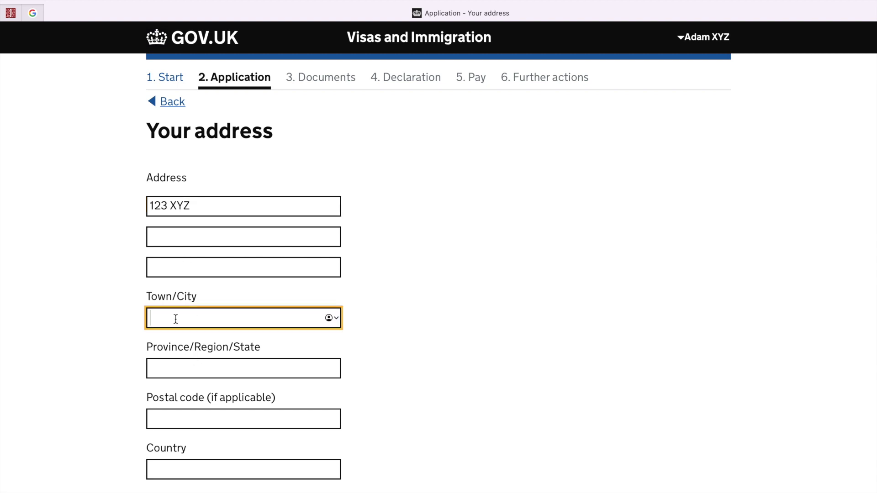
text(ZYS)
click(187, 369)
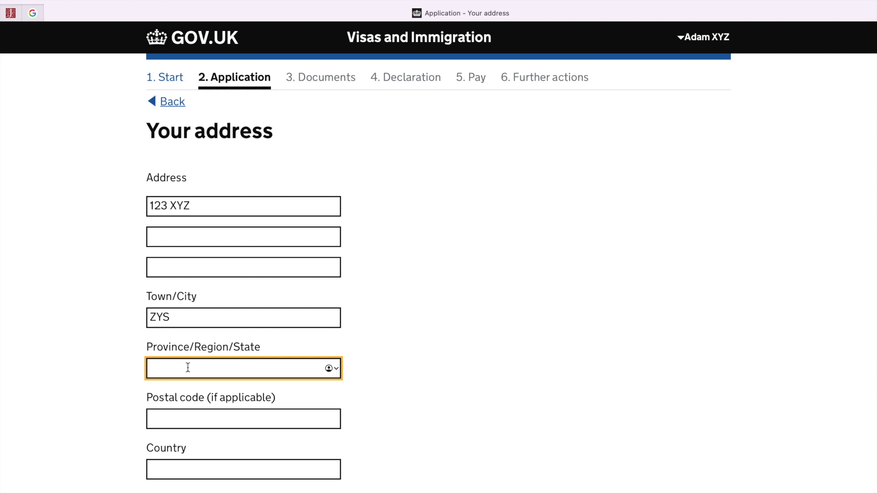
scroll(188, 368, down, 2)
click(177, 364)
text(1234)
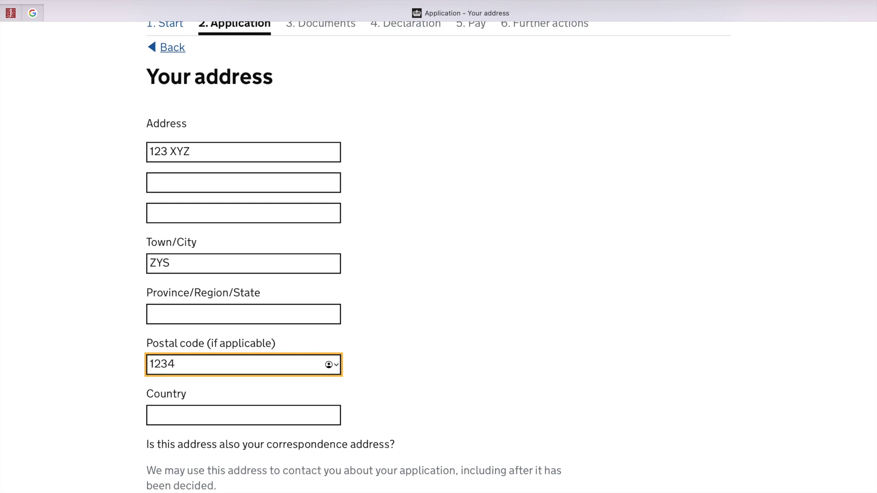
- Set the country of the applicant's address to South Africa
click(181, 412)
text(Si)
key(BackSpace)
text(OU)
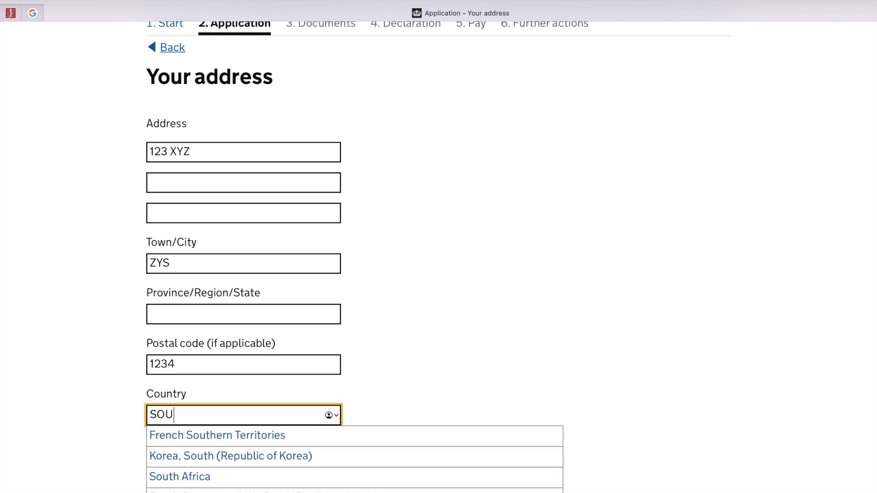
click(197, 480)
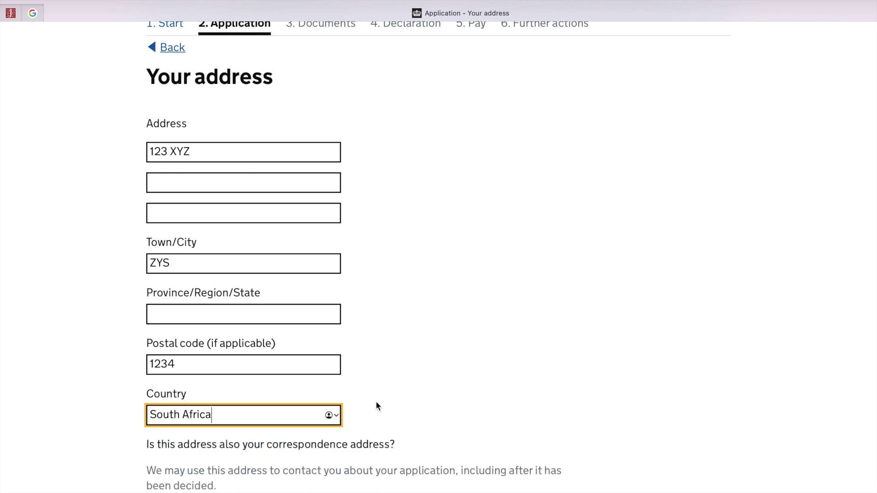
- Confirm that this address is also the correspondence address and save the address page
scroll(377, 404, down, 3)
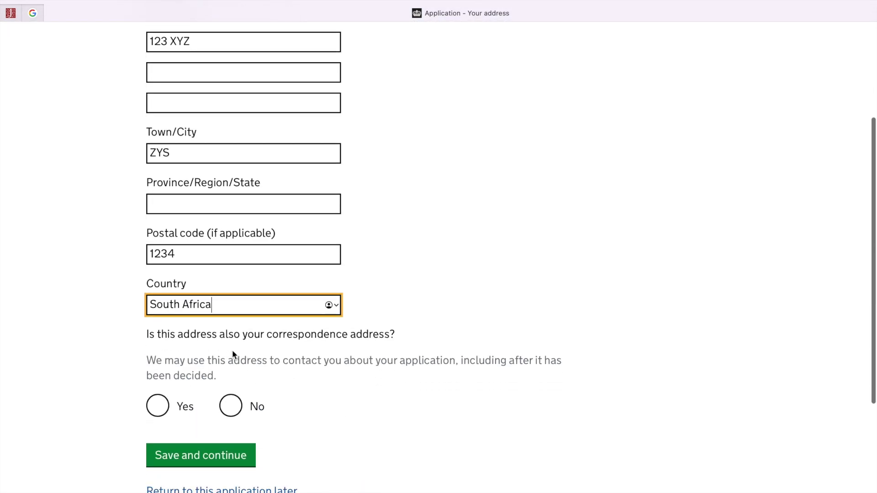
click(158, 406)
click(235, 458)
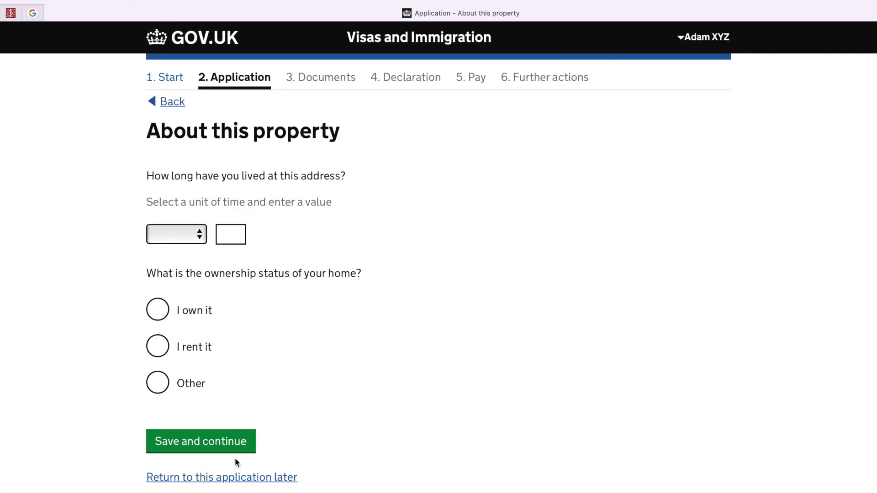
- Set the time lived at this address to 5 years and the home's ownership status to "I own it", and save
scroll(234, 461, down, 1)
click(171, 197)
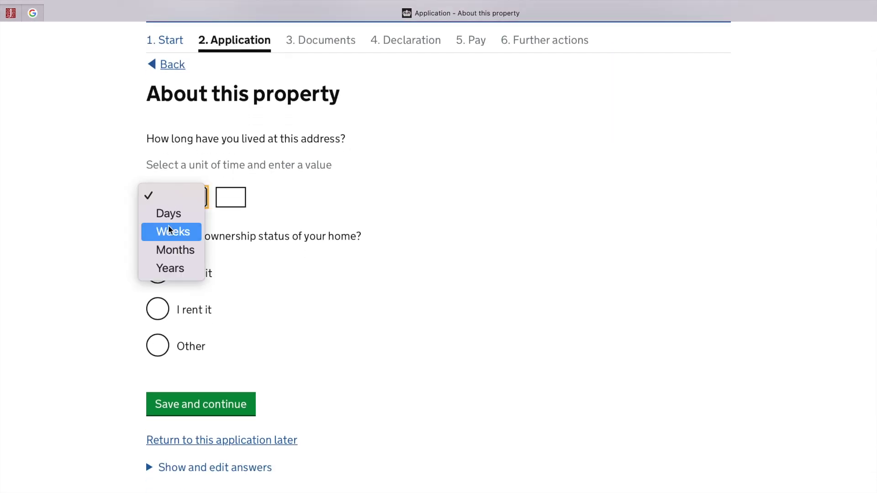
click(171, 269)
click(229, 196)
text(5)
click(154, 272)
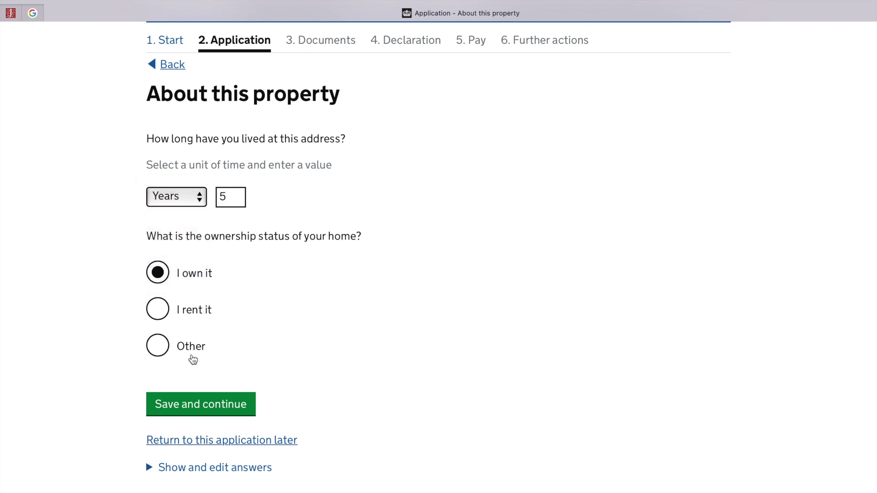
click(197, 404)
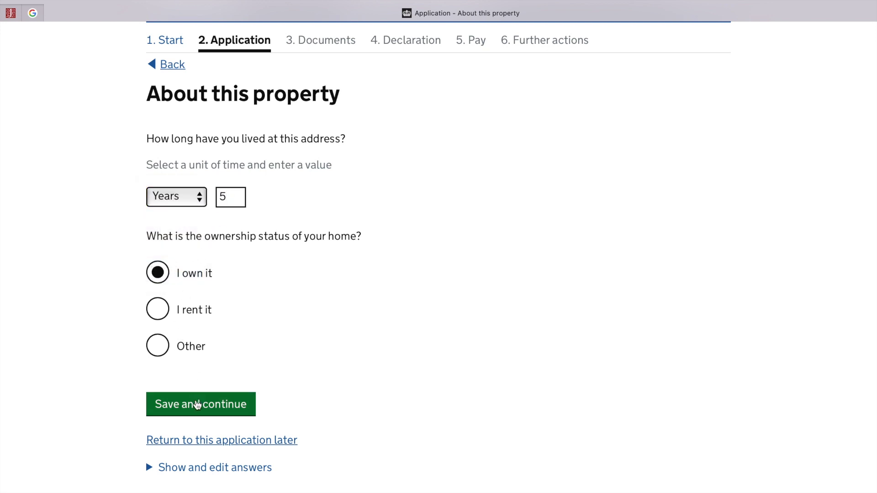
- Enter the applicant's passport number and set the passport's issuing authority to SYS
click(214, 249)
text(12345678)
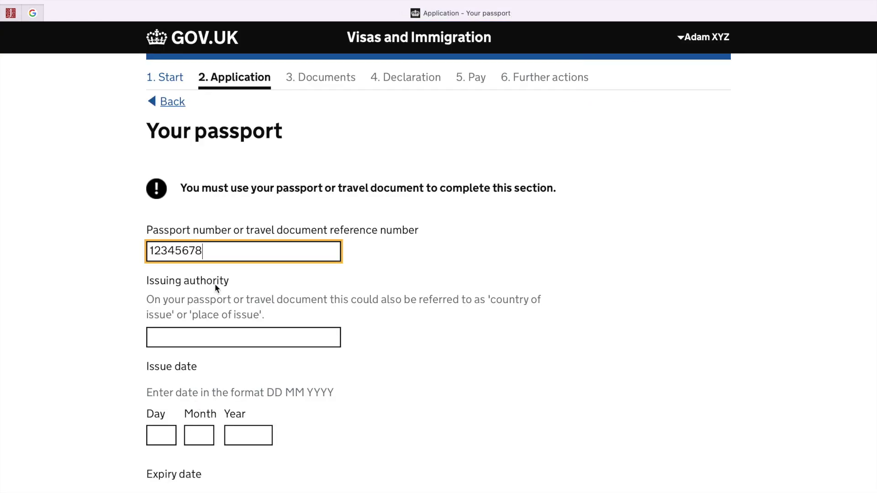
click(204, 341)
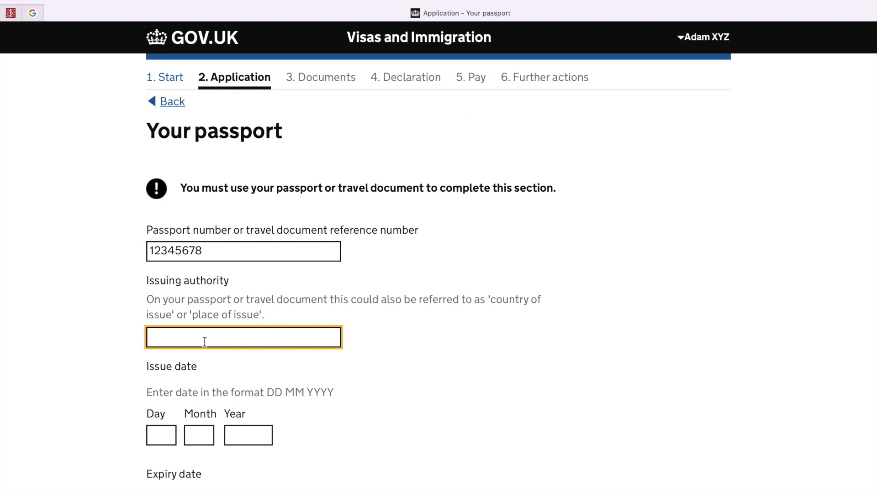
text(SYS)
- Set the passport's issue date to day 1, month 1, year 2014
scroll(212, 435, down, 2)
click(167, 383)
text(1)
click(190, 386)
text(1)
click(253, 392)
text(2014)
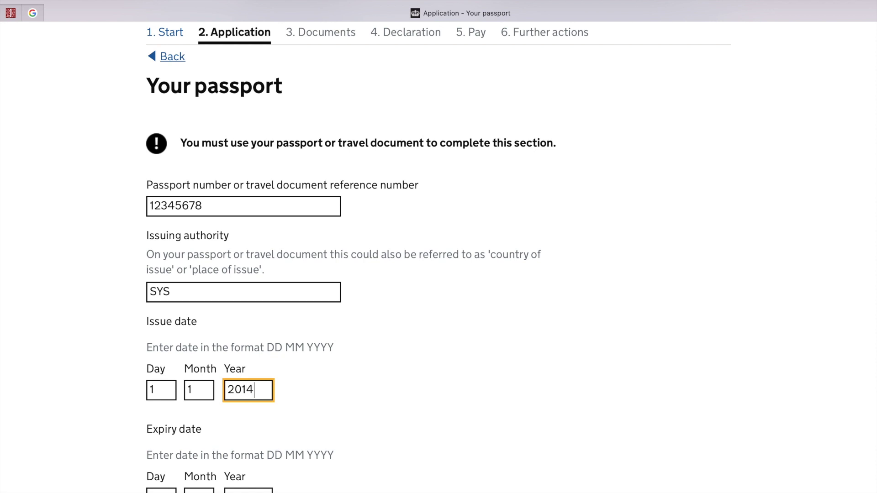
- Set the passport's expiry date to day 1, month 1, year 2028, and save the passport details
scroll(212, 411, down, 4)
click(166, 409)
text(1)
click(198, 410)
text(1)
click(243, 409)
text(2028)
click(229, 467)
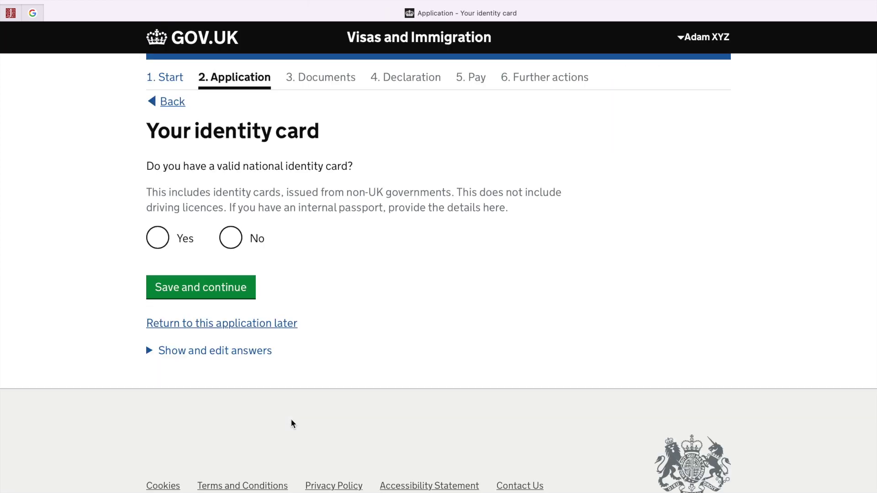
scroll(291, 420, down, 2)
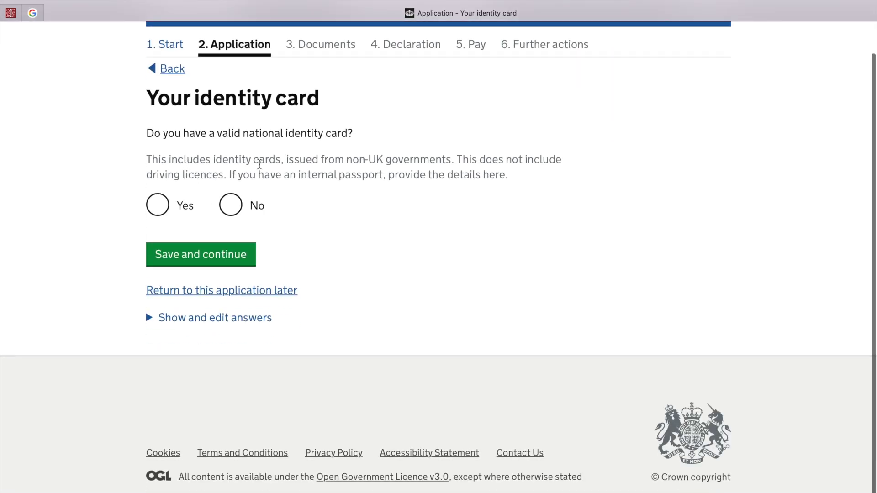
click(168, 216)
scroll(201, 288, down, 5)
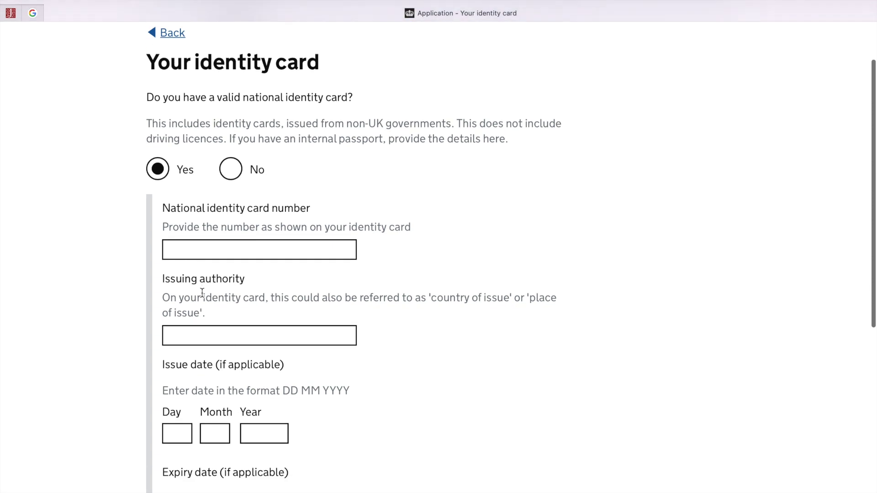
scroll(203, 297, up, 1)
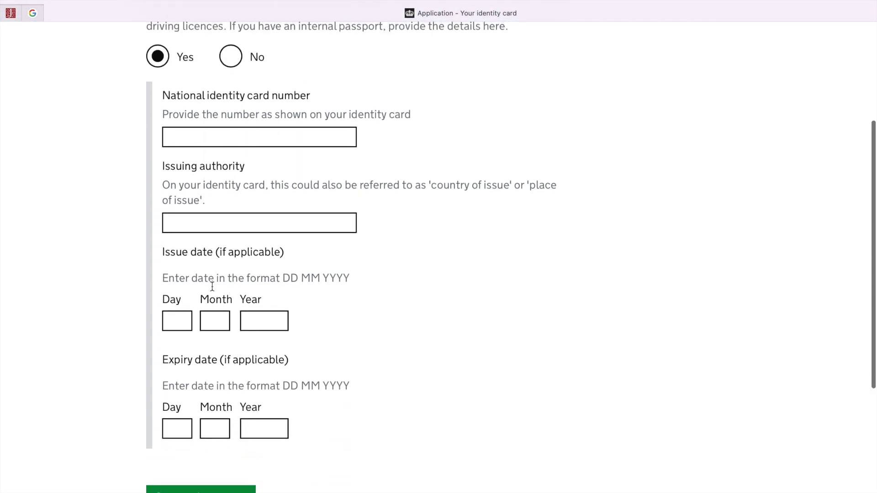
scroll(213, 353, up, 2)
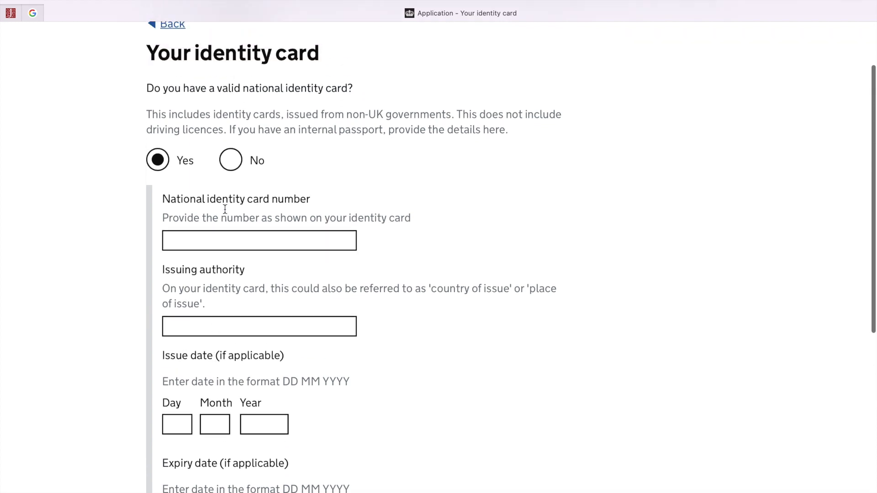
- Answer No to having a valid national identity card and save
click(236, 163)
click(196, 255)
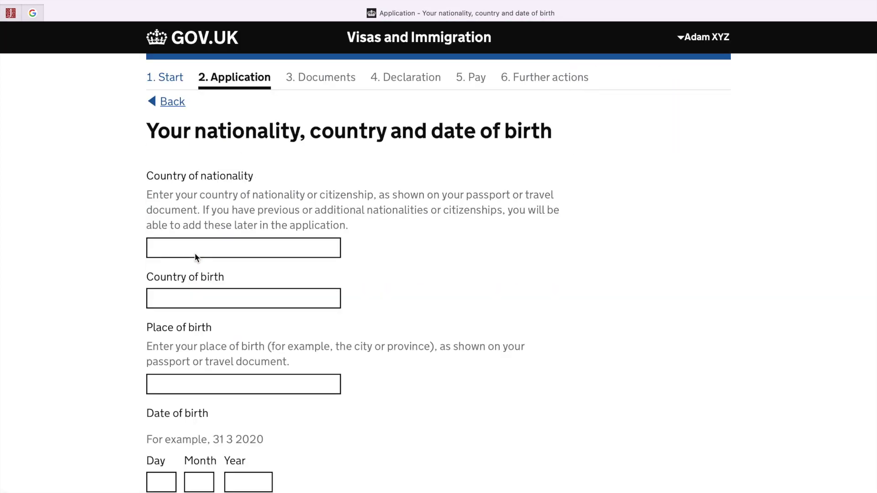
- Set both the country of nationality and the country of birth to South Africa
click(210, 250)
text(SOU)
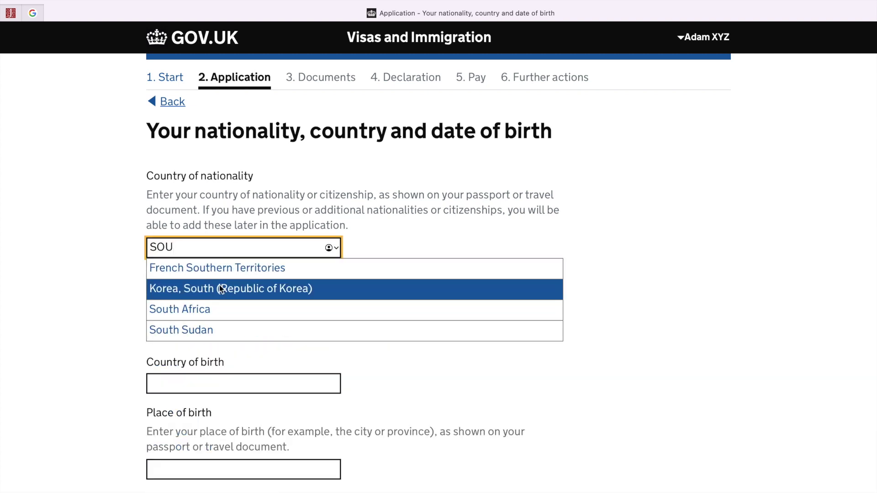
click(220, 313)
click(175, 299)
text(S)
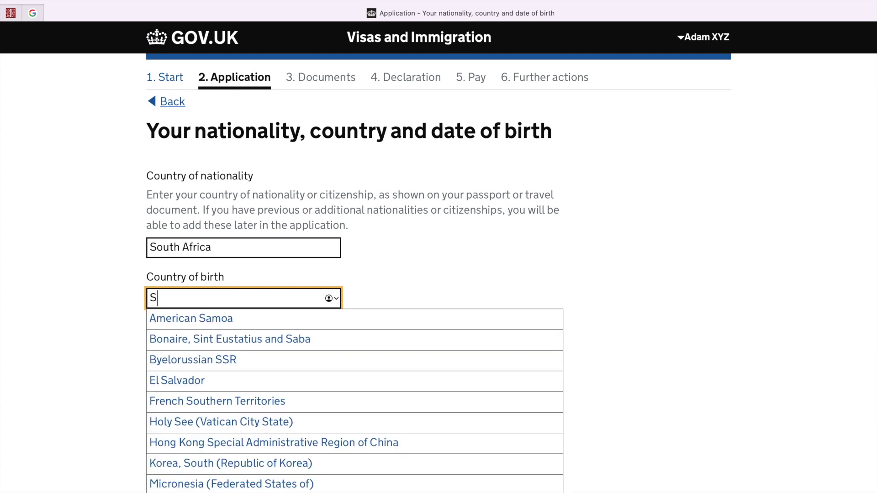
text(OUTH)
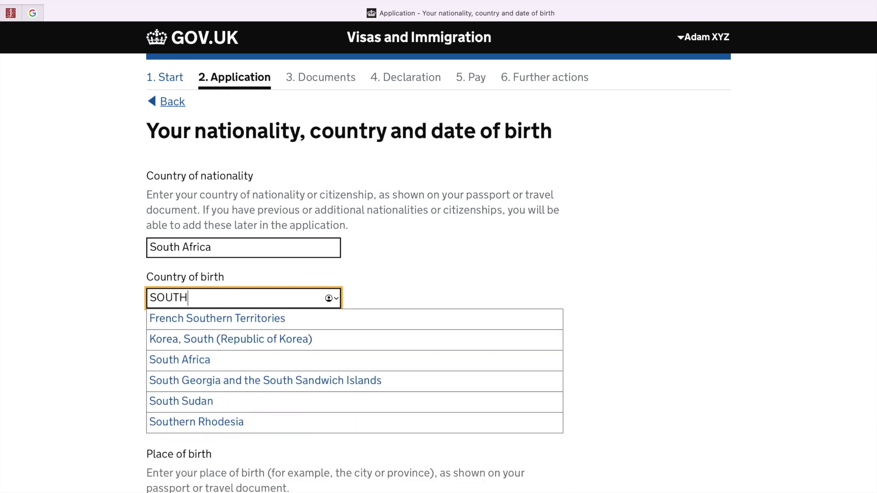
click(179, 361)
- Enter XYZ as the place of birth, fill in the applicant's date of birth, and save
click(194, 383)
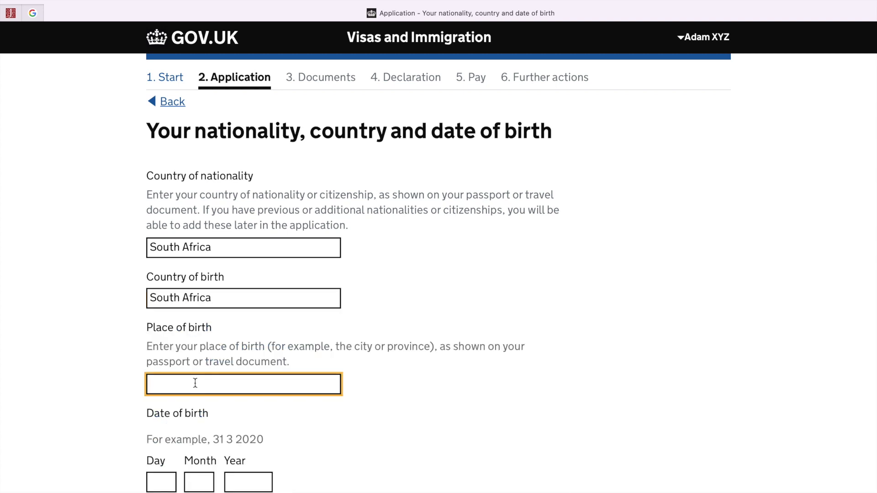
scroll(177, 410, down, 3)
click(172, 483)
text(1)
click(213, 485)
text(1)
click(250, 408)
text(1990)
click(246, 456)
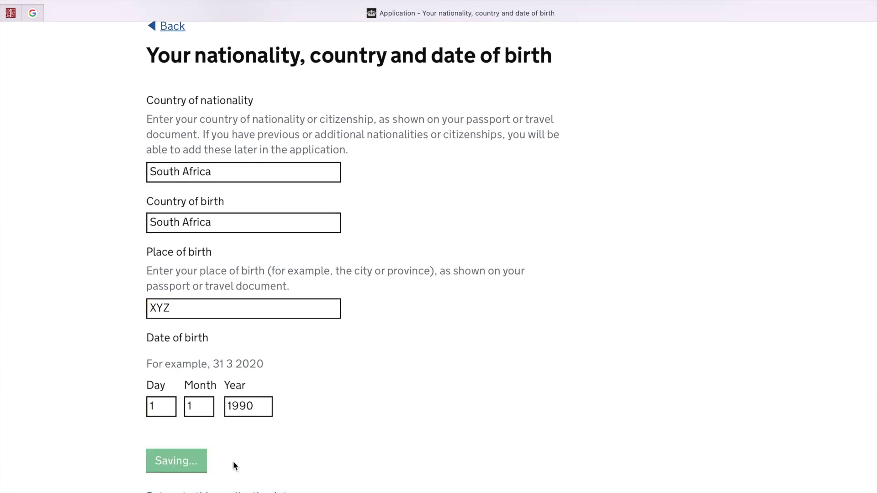
- Answer No to holding any other nationality and choose English as the preferred spoken language, saving each page
scroll(234, 465, down, 1)
scroll(280, 172, up, 1)
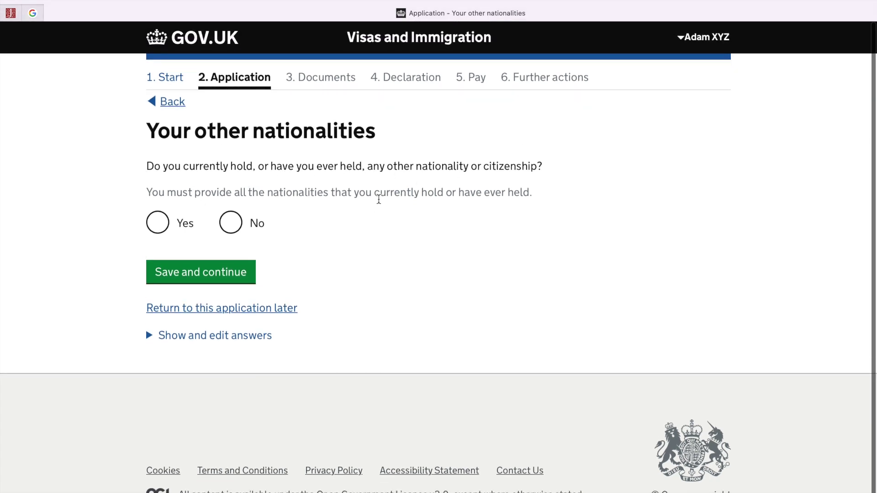
click(231, 223)
click(231, 273)
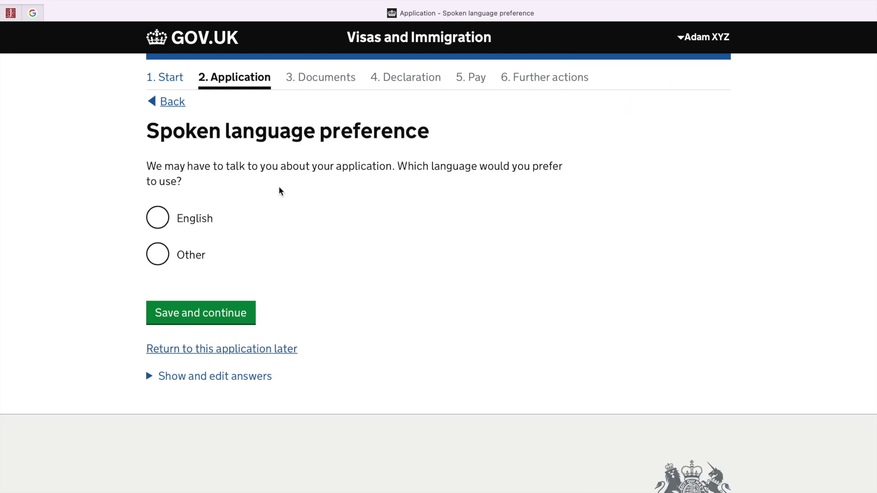
click(171, 219)
click(217, 315)
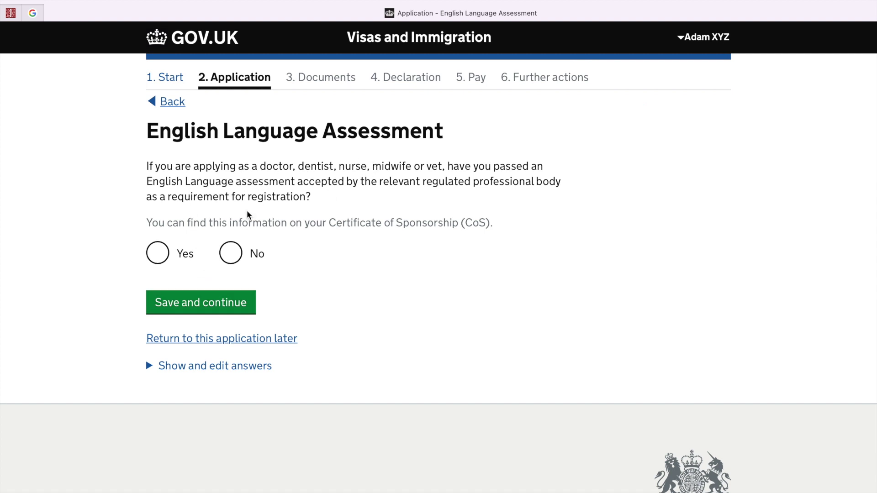
- Answer No to the medical-profession English assessment and No to English evidence in a previous application, saving each page
click(231, 257)
click(226, 303)
scroll(225, 303, down, 1)
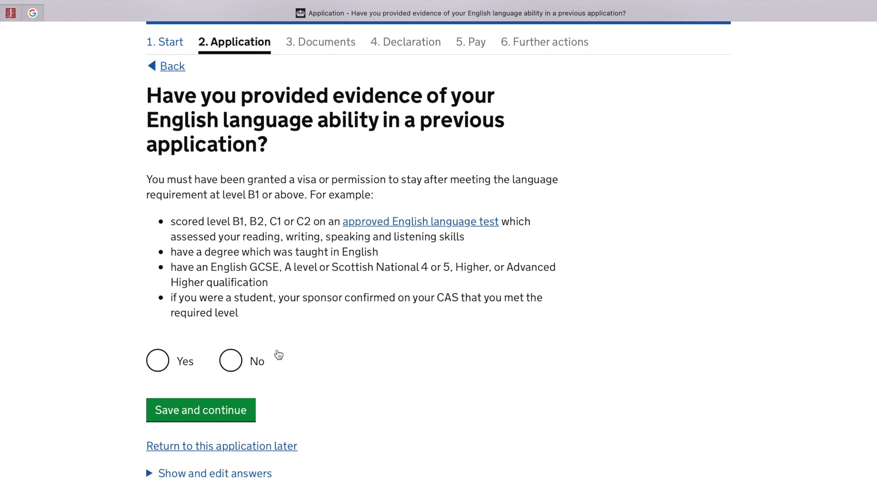
click(233, 372)
click(236, 416)
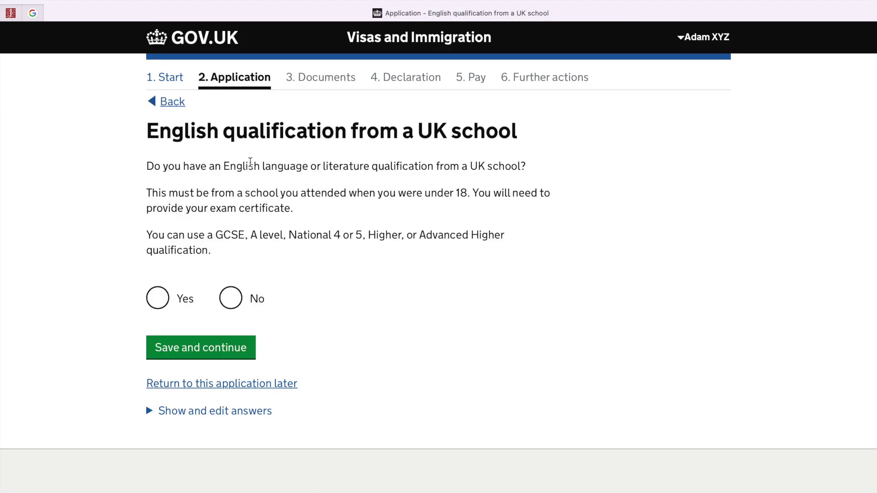
- Answer No to an English qualification from a UK school and No to a degree taught in English, saving each page
click(232, 299)
click(226, 347)
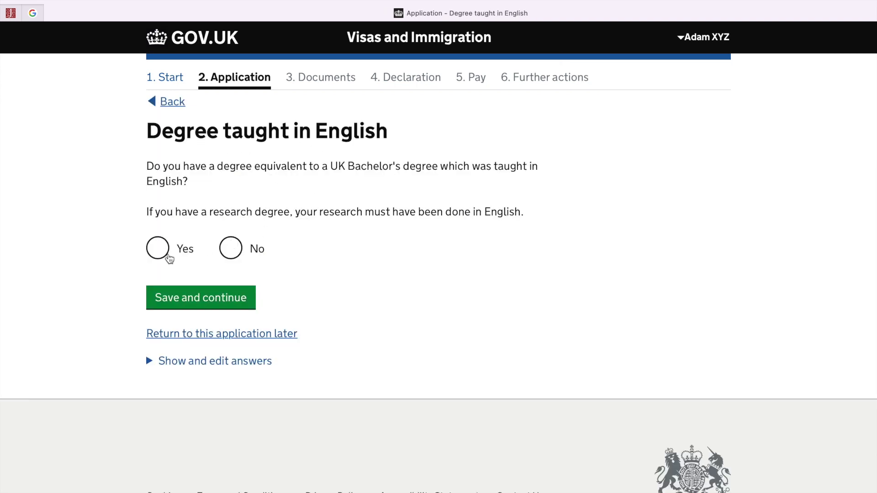
click(165, 254)
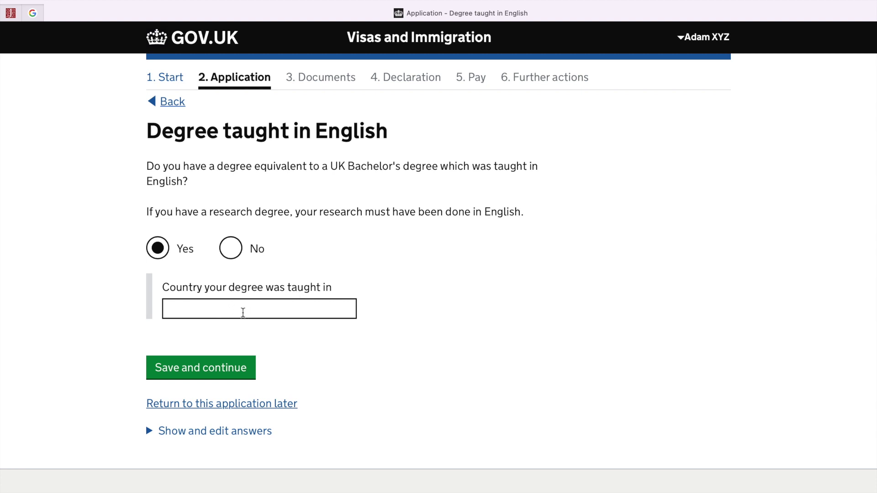
click(231, 251)
click(218, 310)
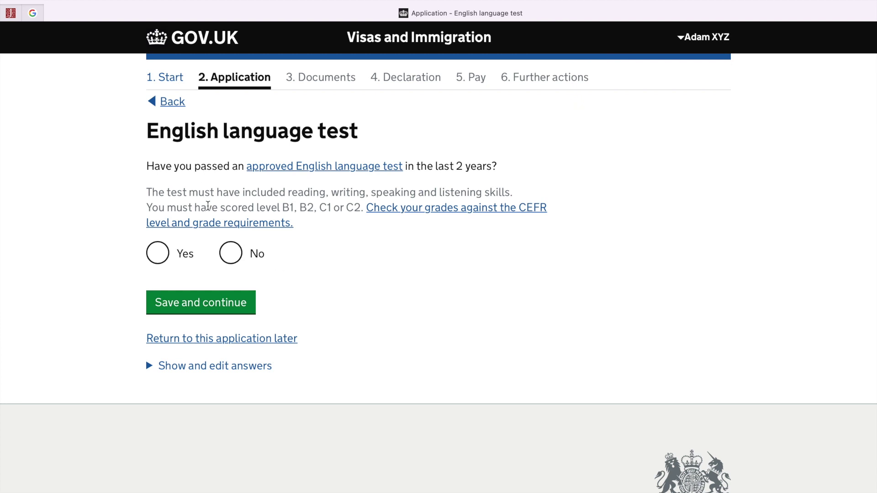
- Answer Yes to having passed an approved English language test, enter IELTS as awarding body and the test reference number, and save
click(160, 265)
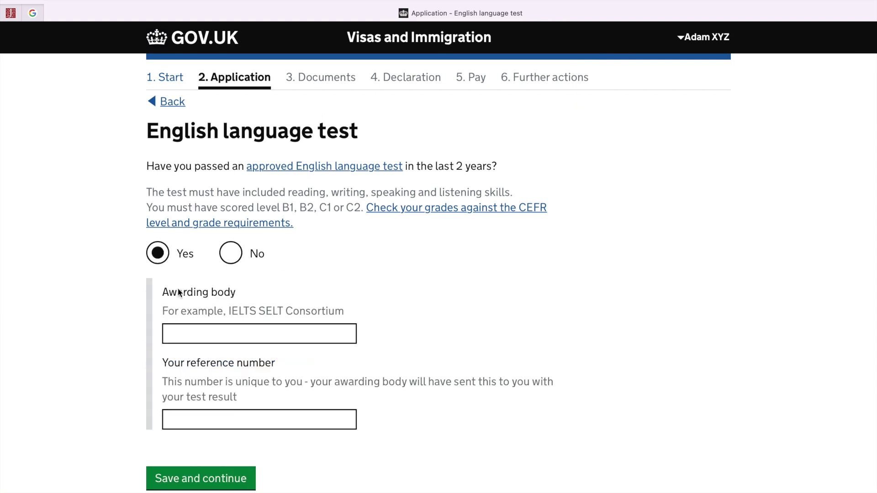
click(205, 336)
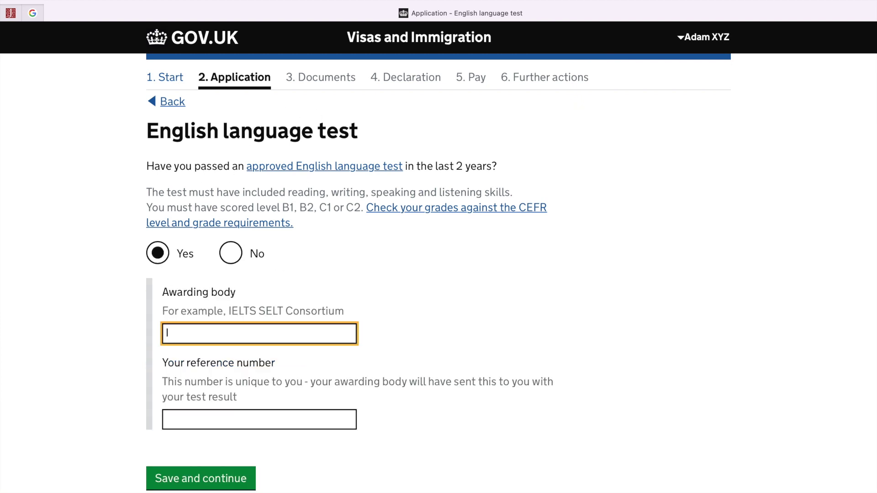
click(216, 418)
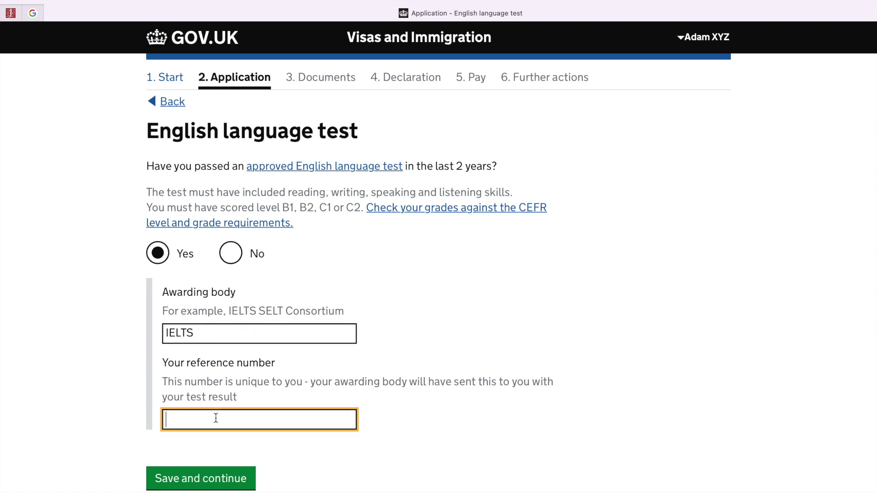
text(1234567)
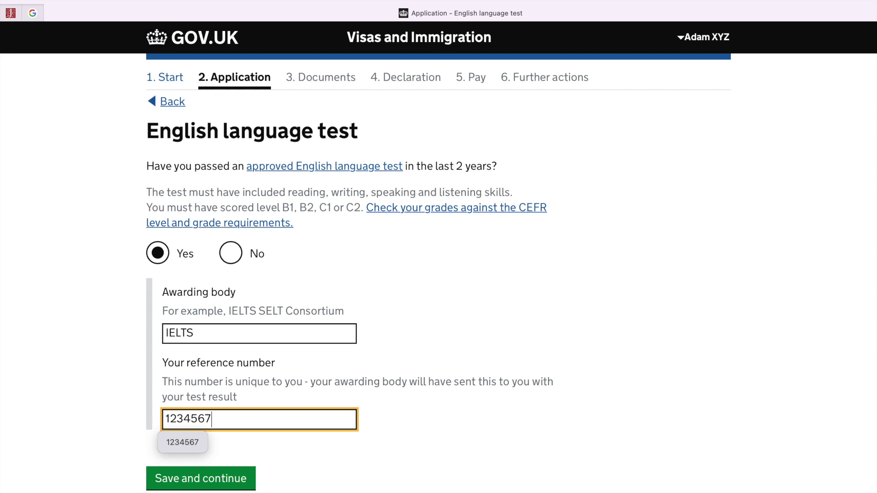
click(245, 478)
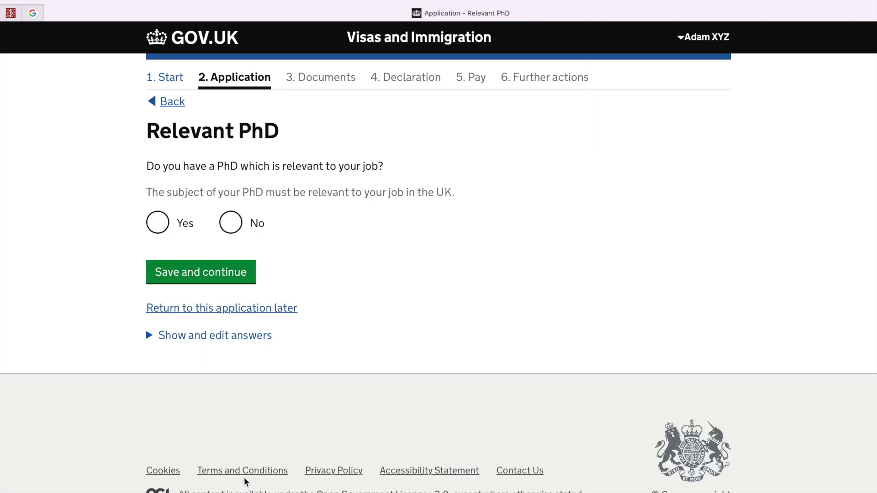
- Answer No to having a PhD relevant to the job and save
scroll(245, 482, down, 1)
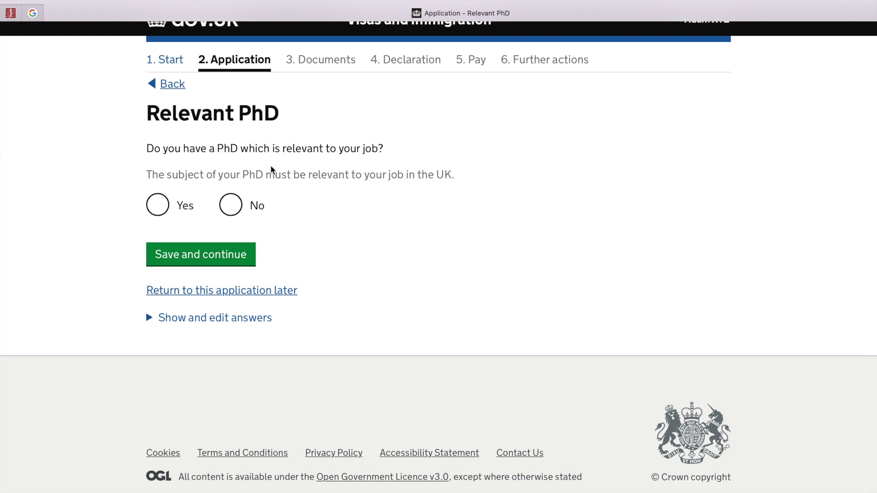
click(234, 207)
click(249, 254)
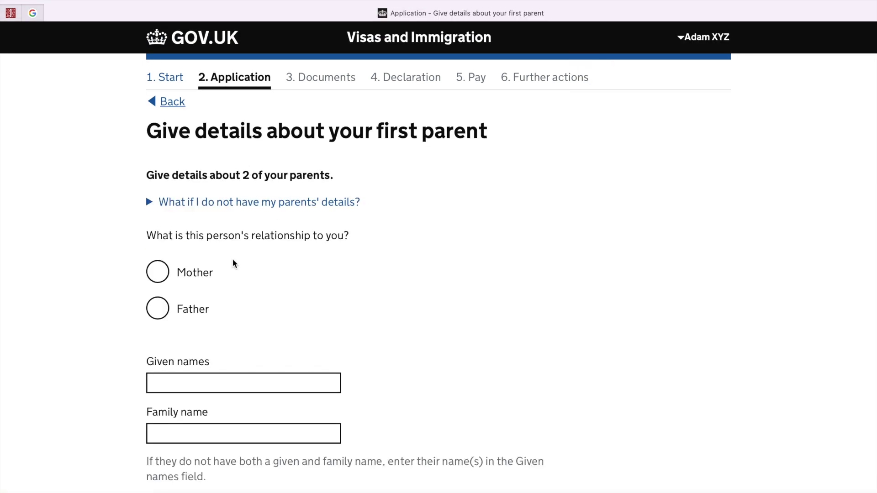
- Select Mother as the first parent's relationship and enter her given and family names
click(160, 277)
scroll(187, 302, down, 3)
scroll(187, 302, down, 3)
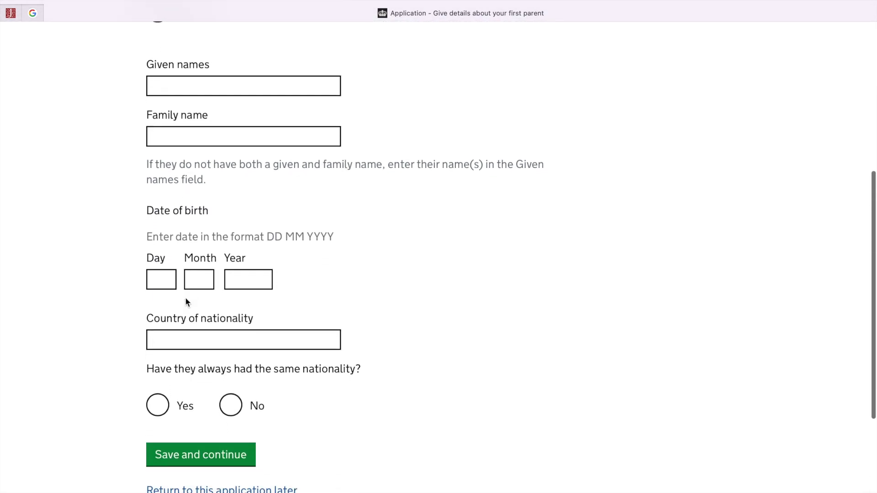
scroll(235, 392, up, 2)
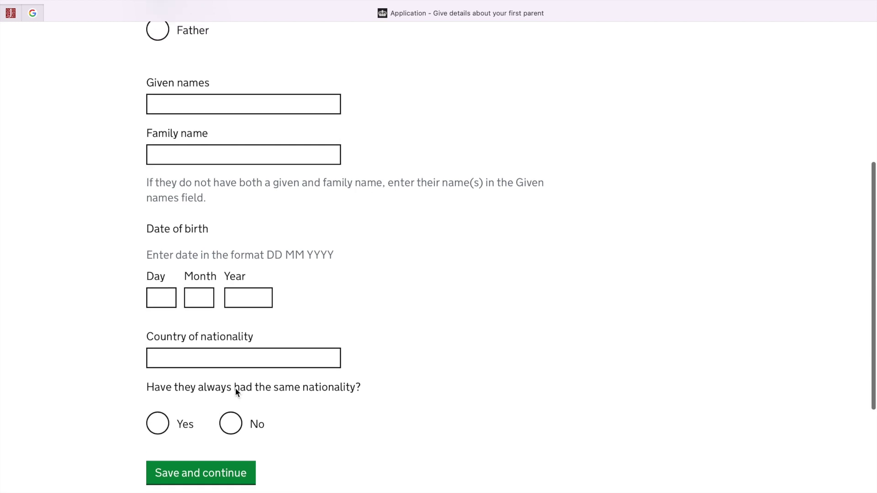
scroll(234, 388, up, 2)
click(197, 249)
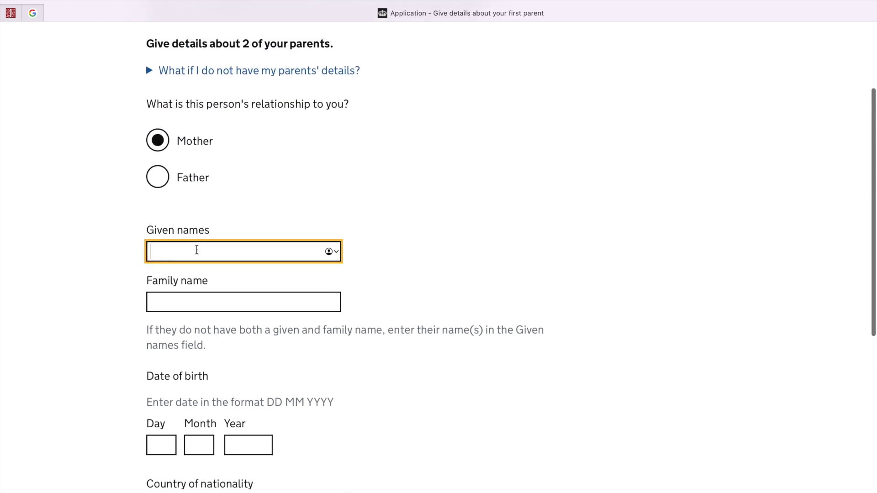
text(GWQ)
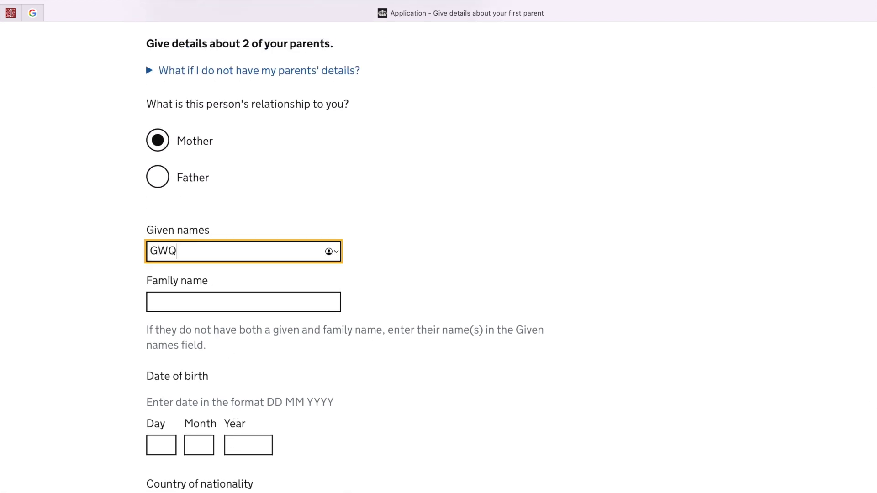
click(194, 302)
text(XYZ)
- Enter the day, month and year of the mother's date of birth
scroll(188, 430, down, 3)
click(160, 341)
text(1)
click(199, 342)
text(1)
click(244, 342)
text(1)
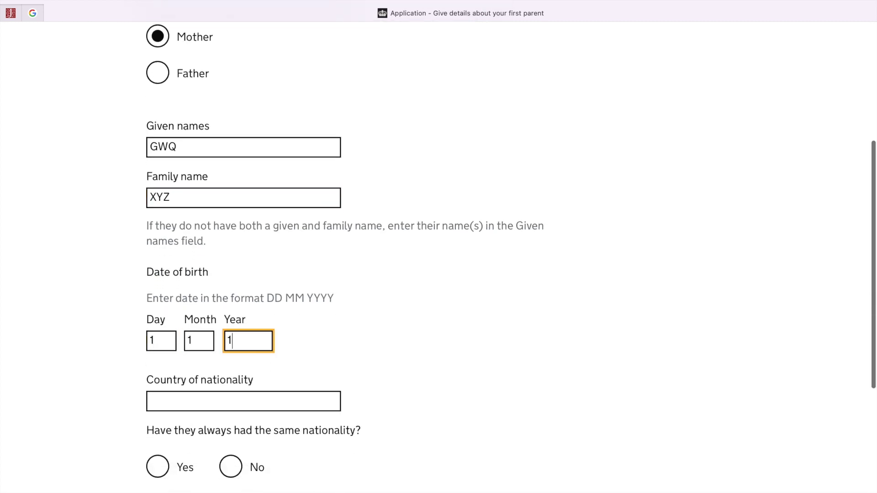
text(962)
- Set the mother's nationality to South Africa, answer Yes to always having had the same nationality, and save
click(200, 398)
text(SOUT)
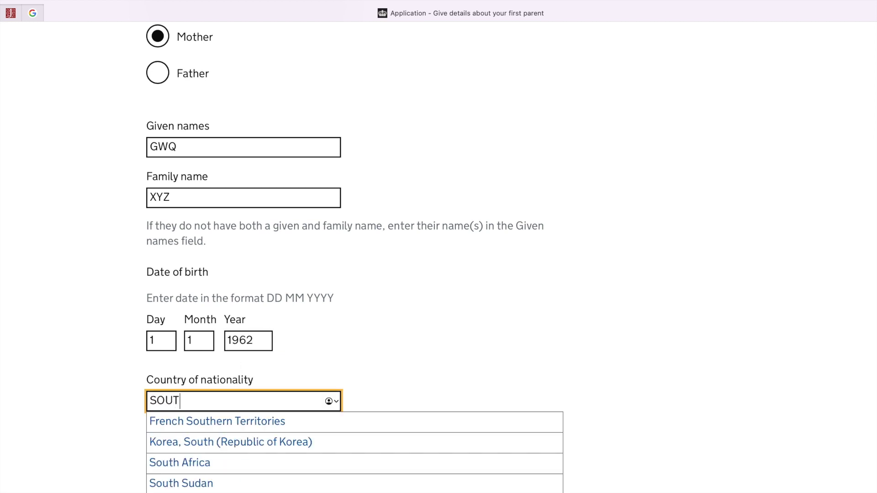
text(H)
click(211, 464)
scroll(315, 457, down, 2)
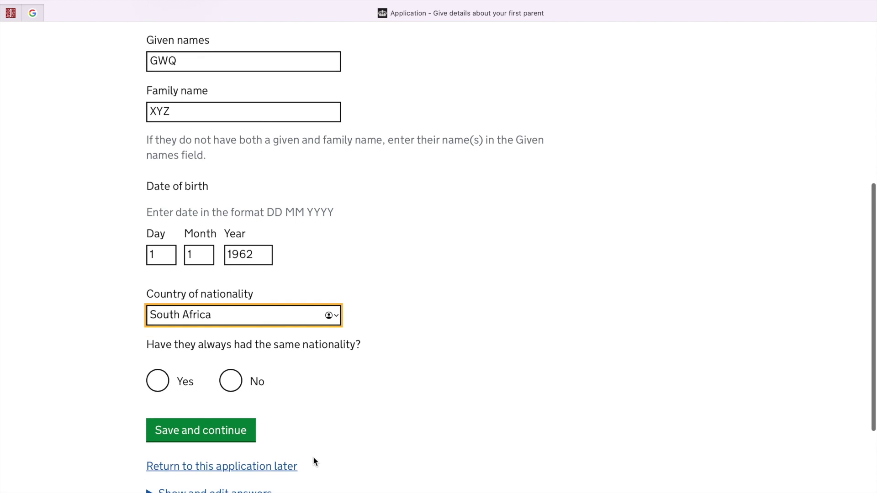
click(218, 385)
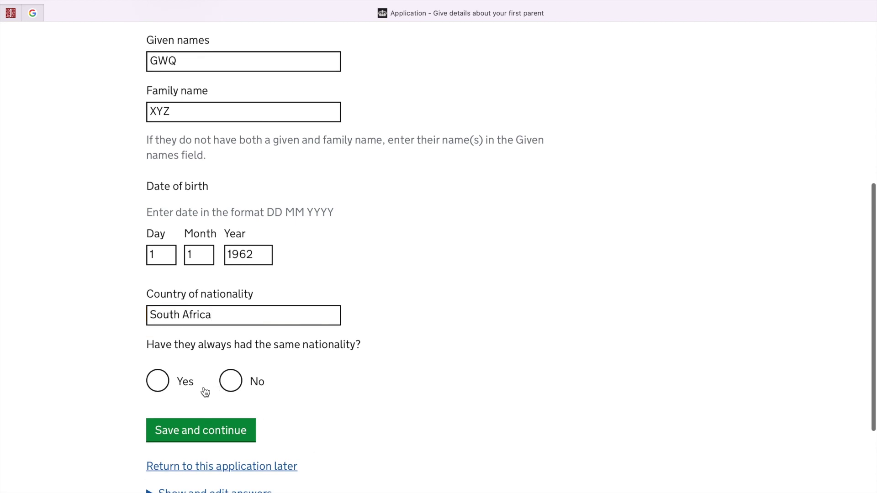
click(231, 384)
scroll(274, 407, down, 2)
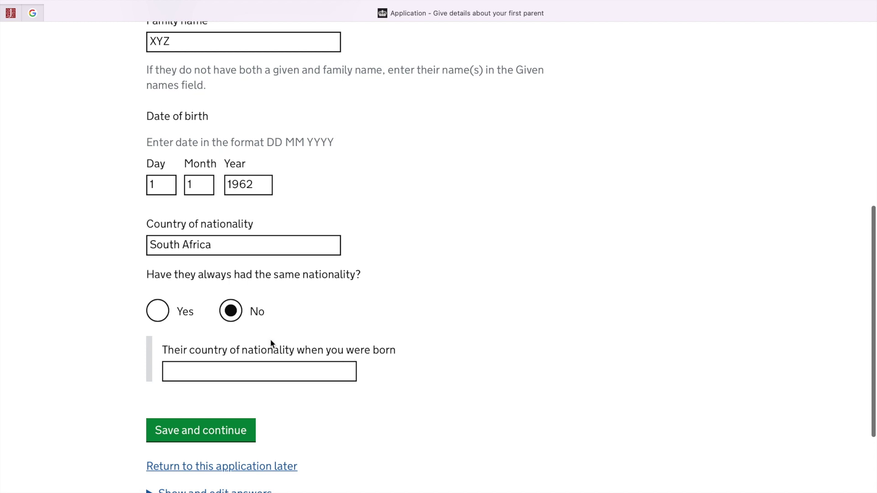
click(156, 314)
click(215, 360)
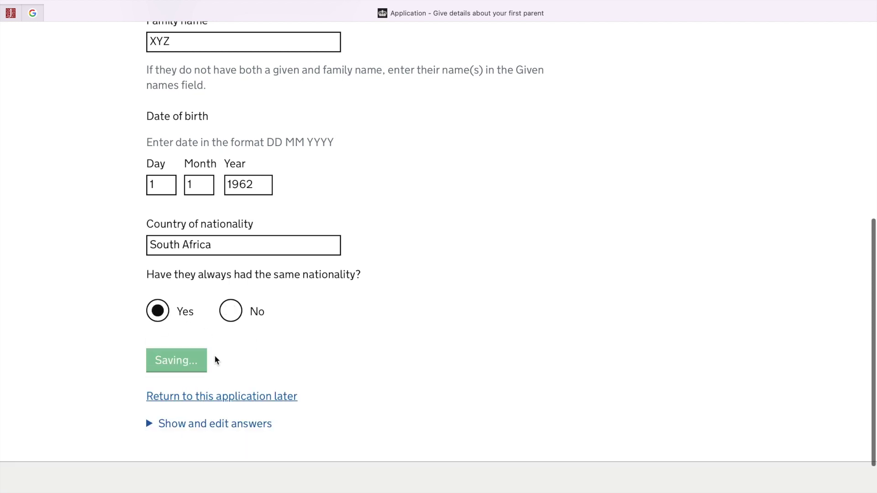
- Select Father as the other parent's relationship and enter his given and family names
scroll(217, 358, down, 2)
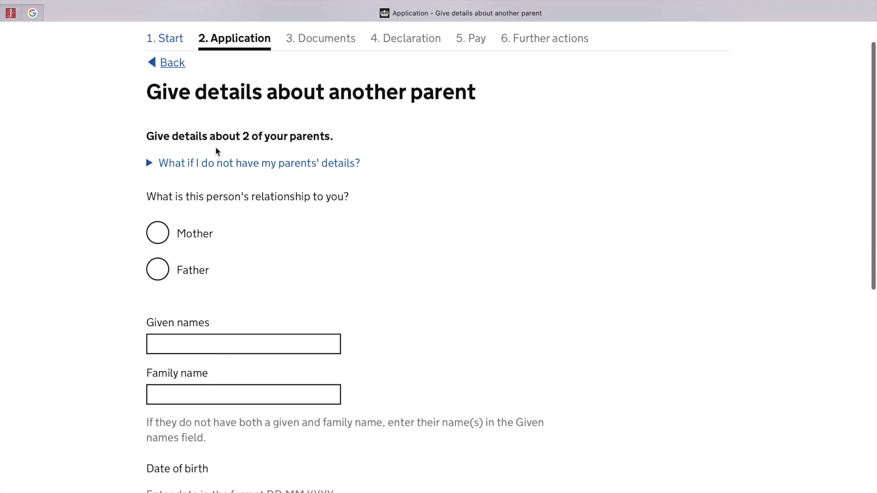
click(157, 270)
click(184, 345)
text(EEE)
click(182, 392)
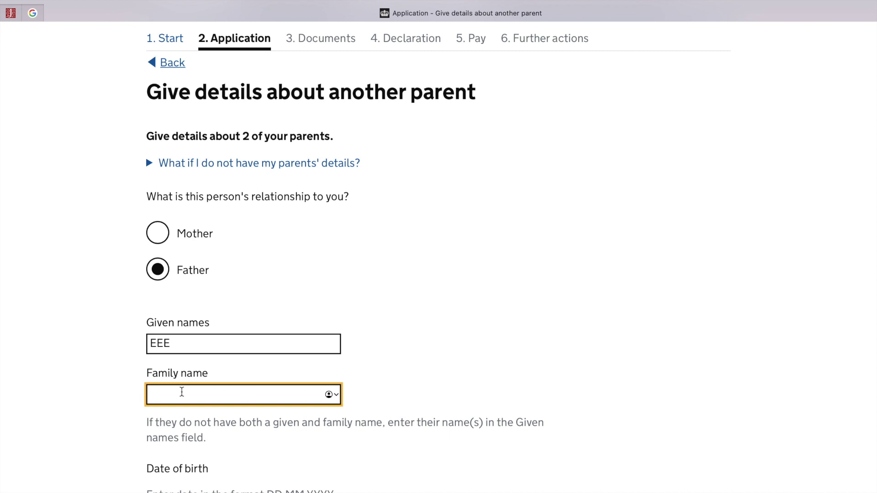
- Enter the day, month and year of the father's date of birth
scroll(182, 401, down, 4)
click(159, 372)
text(1)
click(189, 370)
text(1)
click(238, 371)
text(1960)
- Set the father's nationality to South Africa, answer Yes to always having had the same nationality, and save
scroll(182, 344, down, 3)
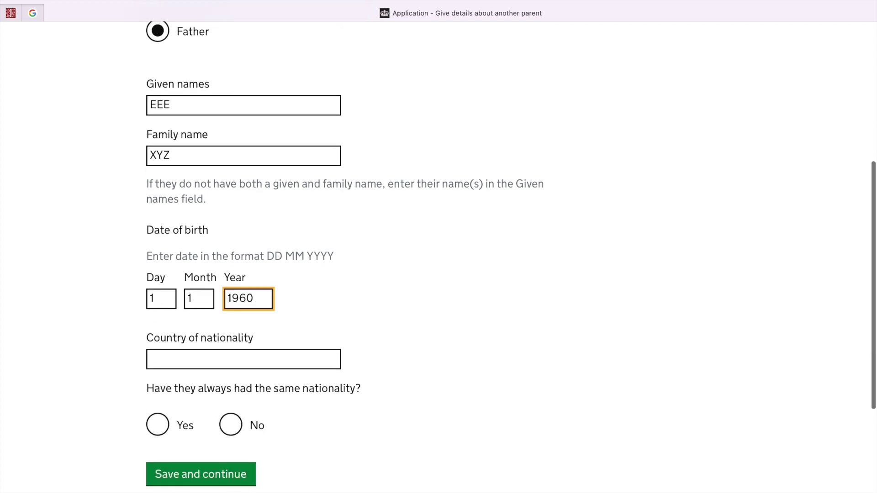
click(190, 304)
text(SOUTH)
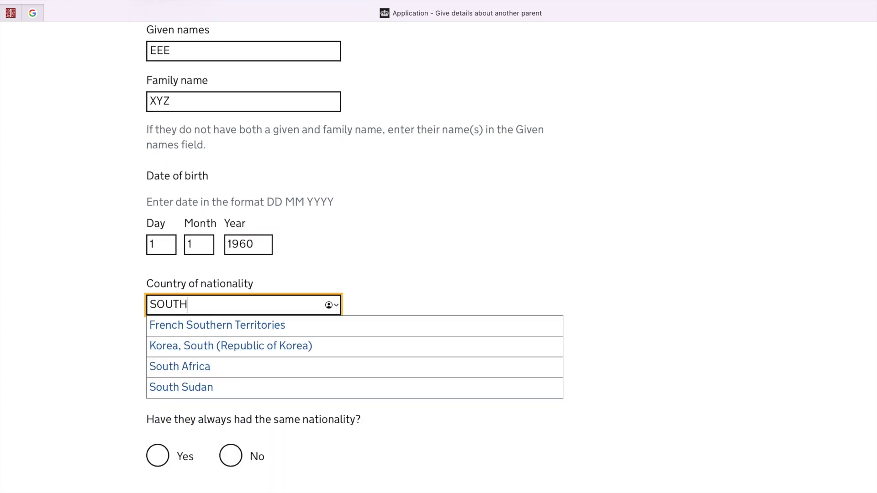
click(195, 366)
click(170, 377)
click(226, 418)
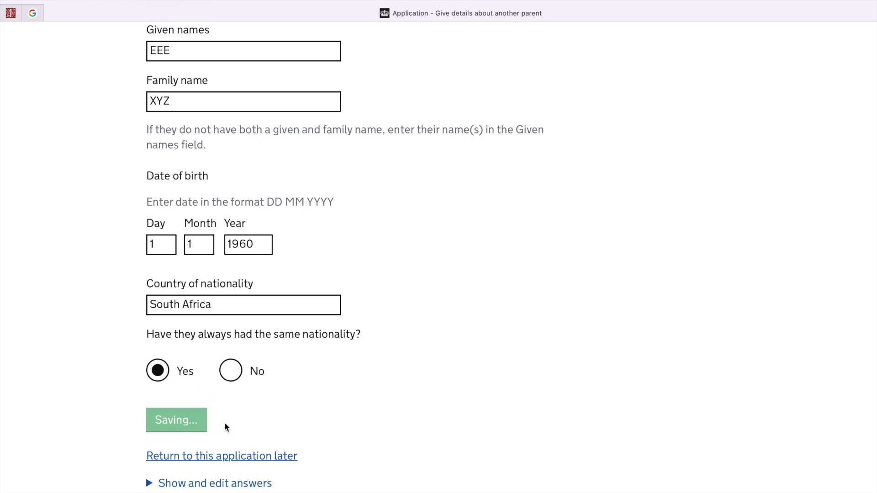
- Answer No to having any family in the UK and save the page
scroll(284, 399, down, 1)
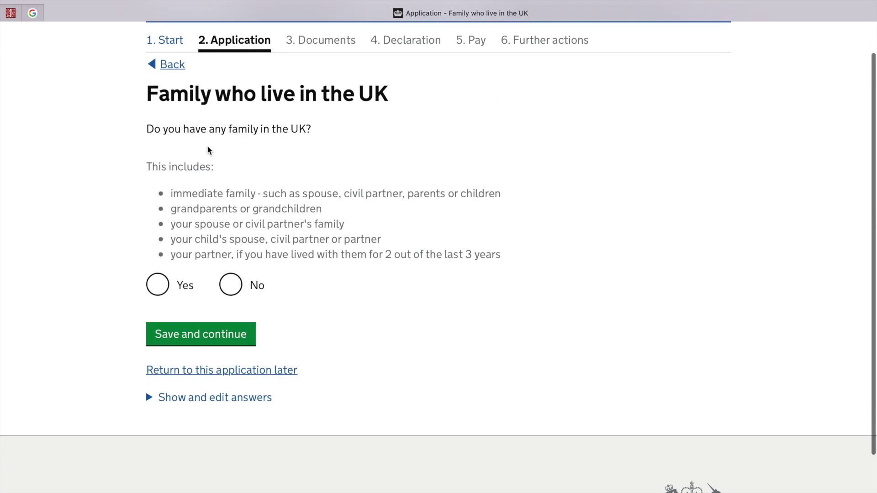
click(241, 283)
click(239, 333)
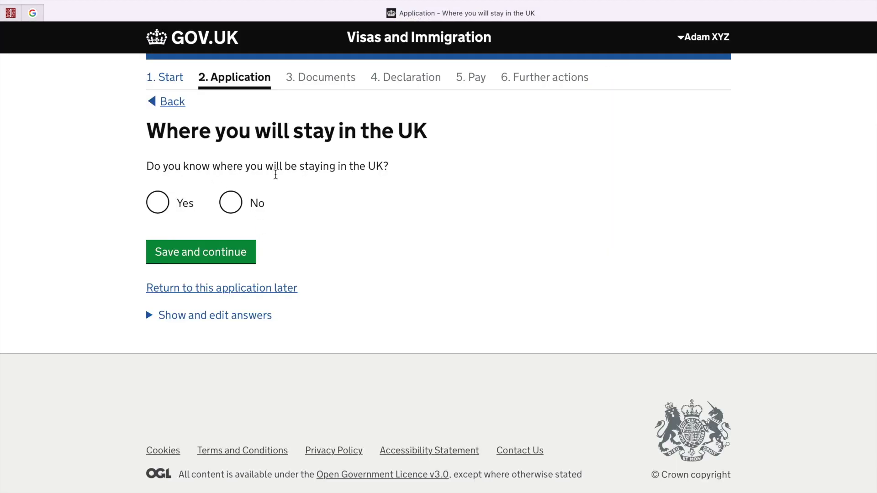
- Answer No to knowing where you will be staying in the UK and save the page
click(240, 206)
click(158, 203)
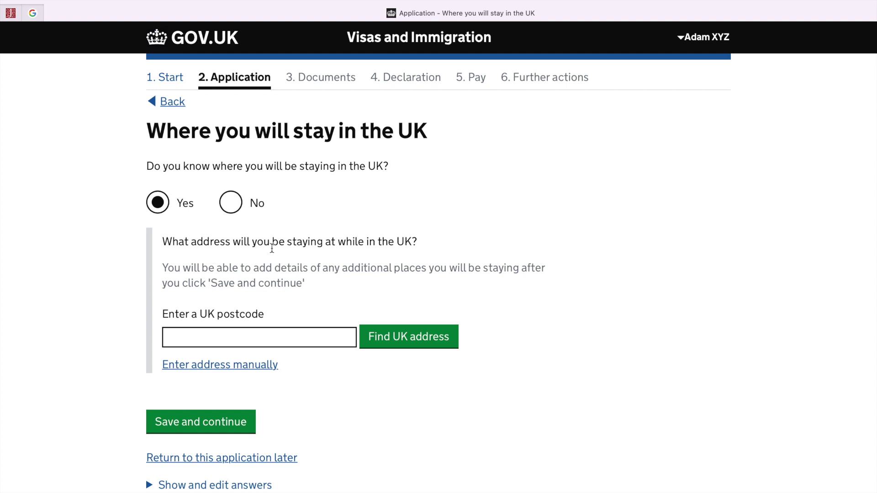
click(231, 203)
click(227, 253)
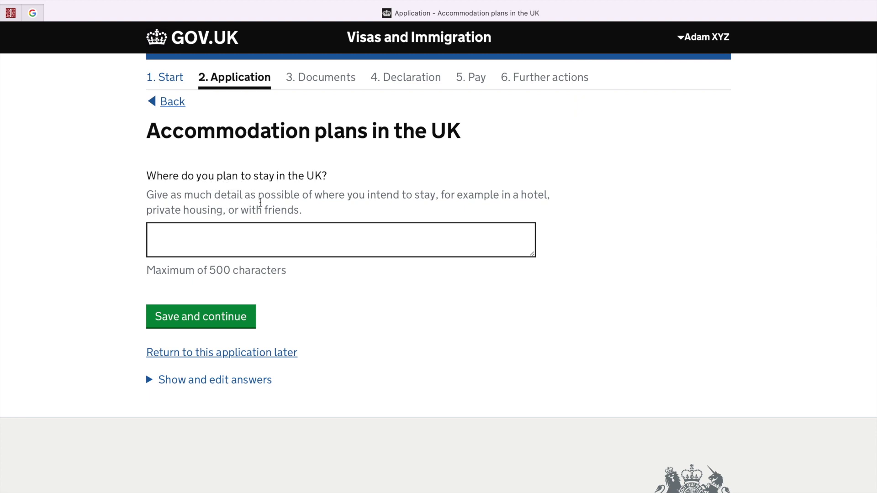
- Enter "Accommodation provided by employer..." as the planned place to stay in the UK and save
click(207, 232)
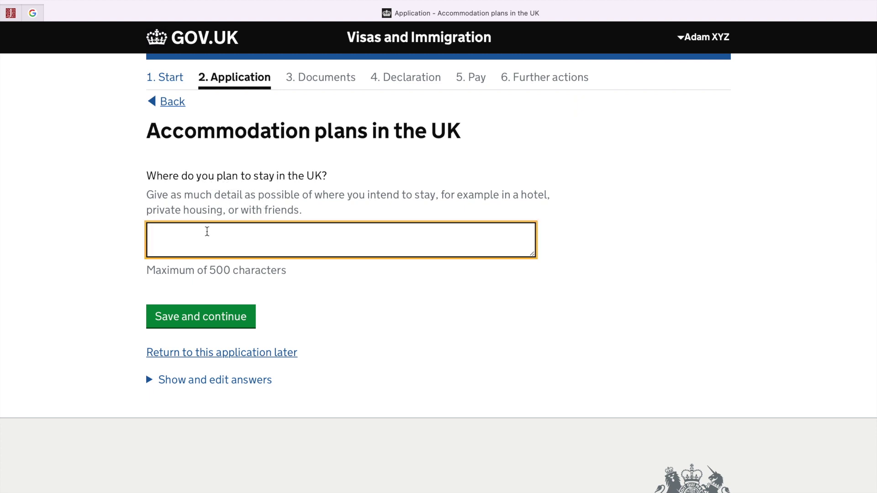
text(Accommodation provided by employer)
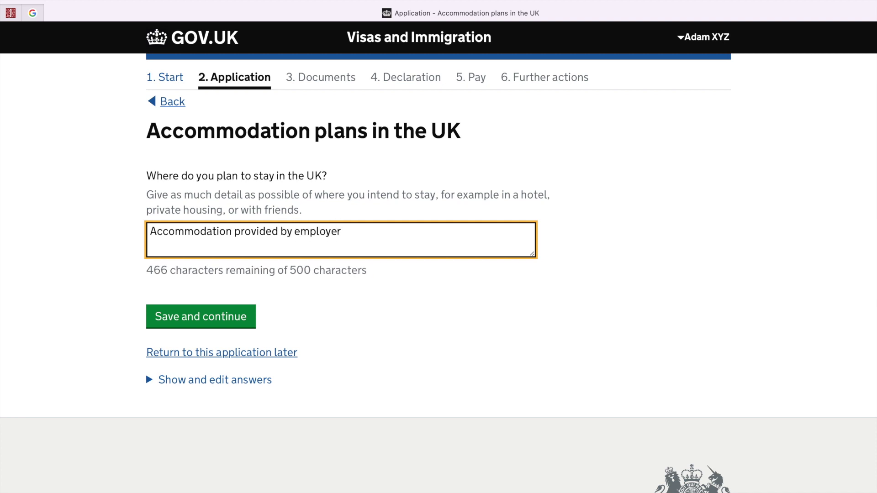
text(...)
click(205, 323)
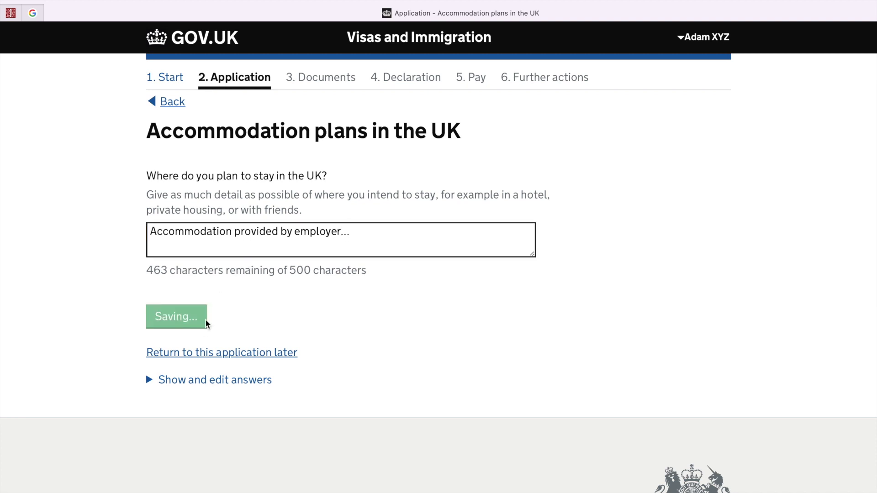
- Answer No to having been to the UK and No to having been issued a UK visa in the past 10 years, saving each page
click(239, 204)
click(185, 205)
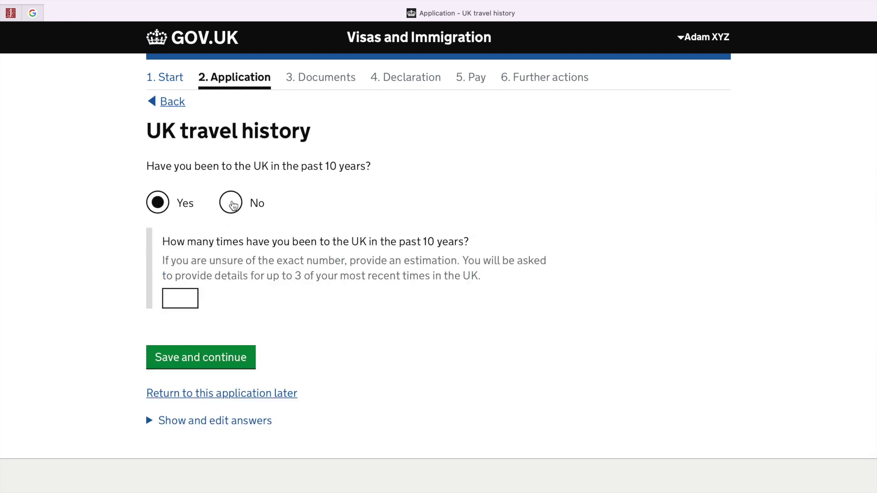
click(231, 202)
click(225, 252)
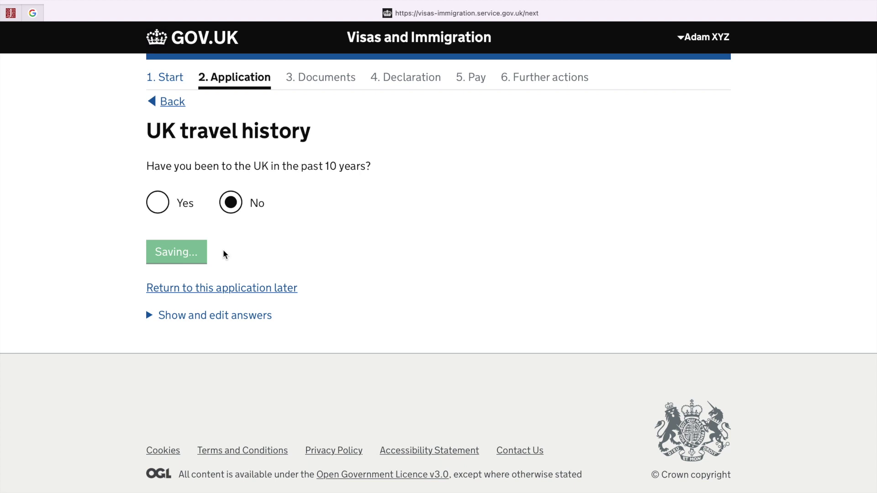
click(239, 201)
click(235, 261)
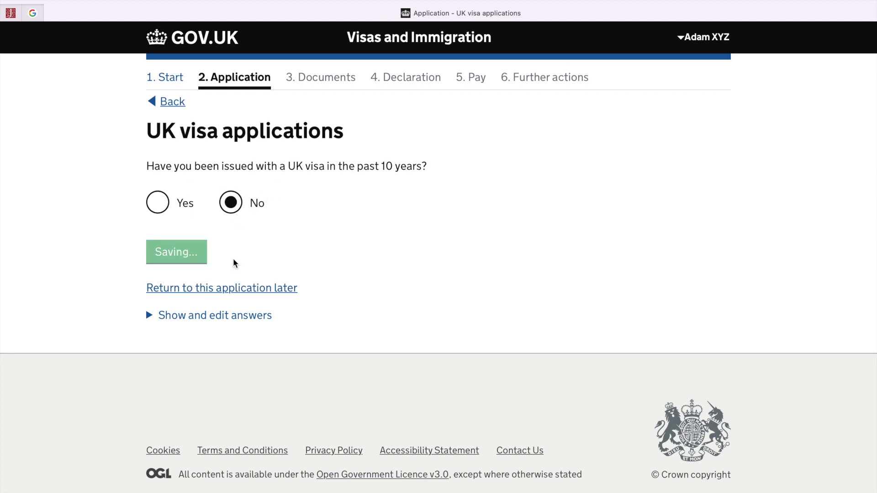
- Choose Zero visits to Australia, Canada, New Zealand, USA, Switzerland or the EEA, and Yes to visiting other countries, saving each page
scroll(224, 300, down, 3)
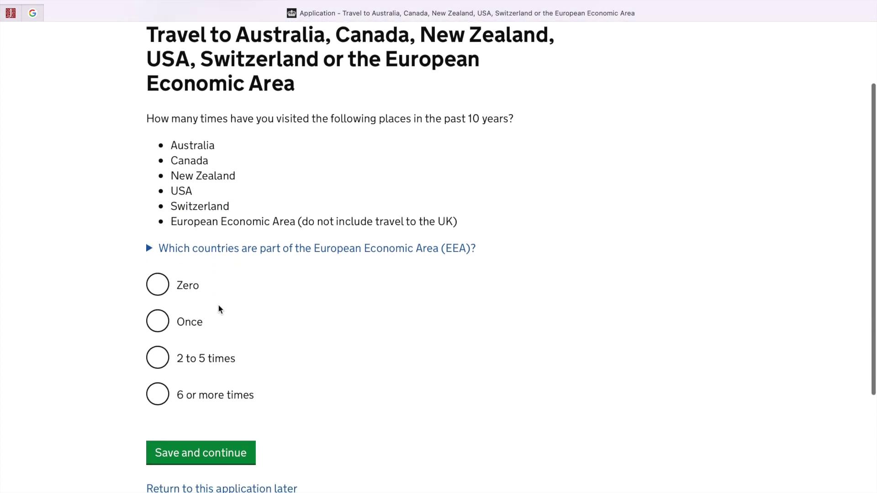
click(157, 292)
click(217, 454)
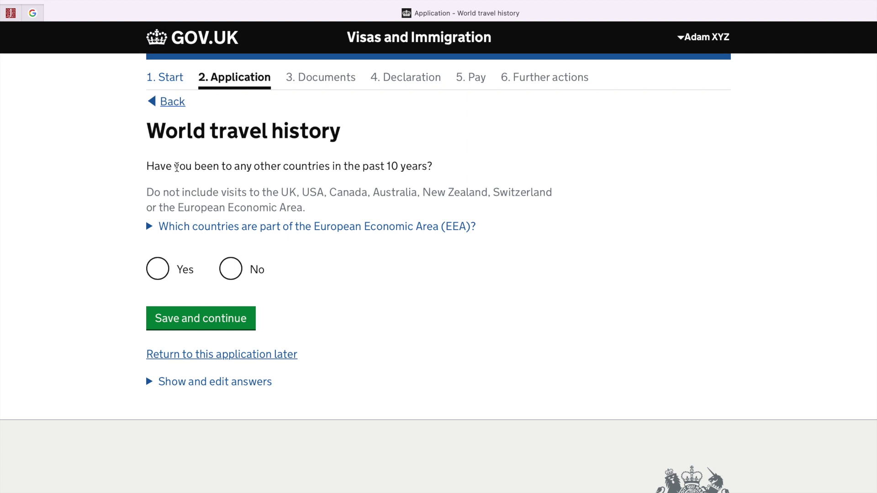
click(161, 273)
click(206, 315)
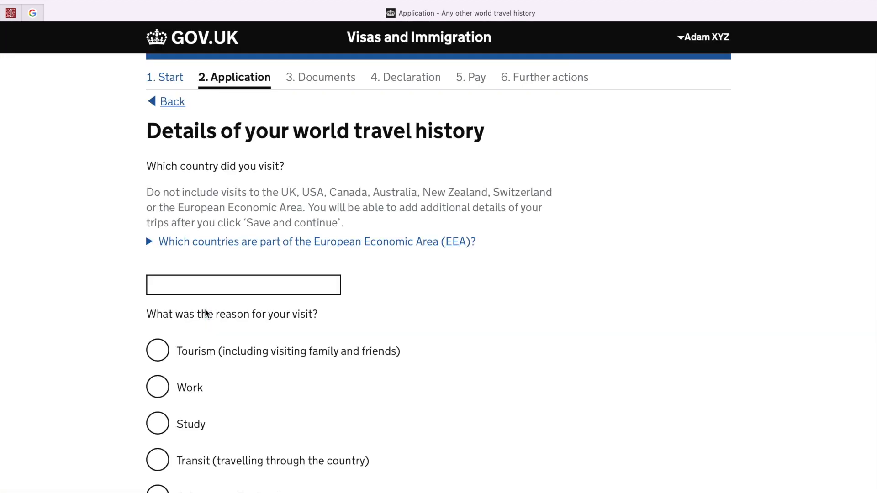
- Enter Japan as the visited country and choose Tourism (including visiting family and friends) as the reason
scroll(206, 313, down, 3)
click(196, 225)
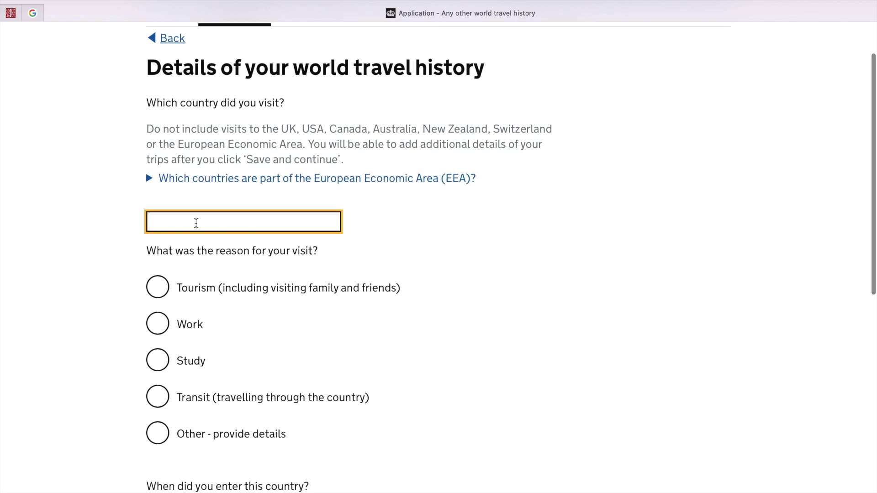
text(Japan)
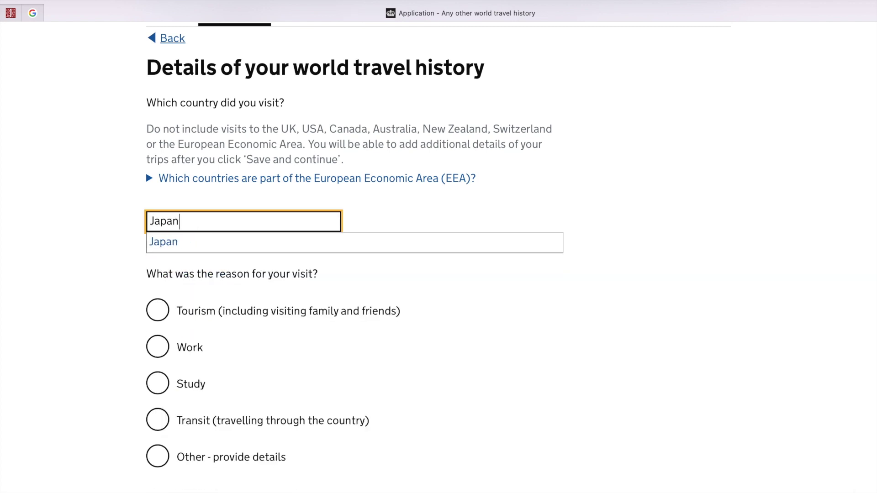
click(188, 245)
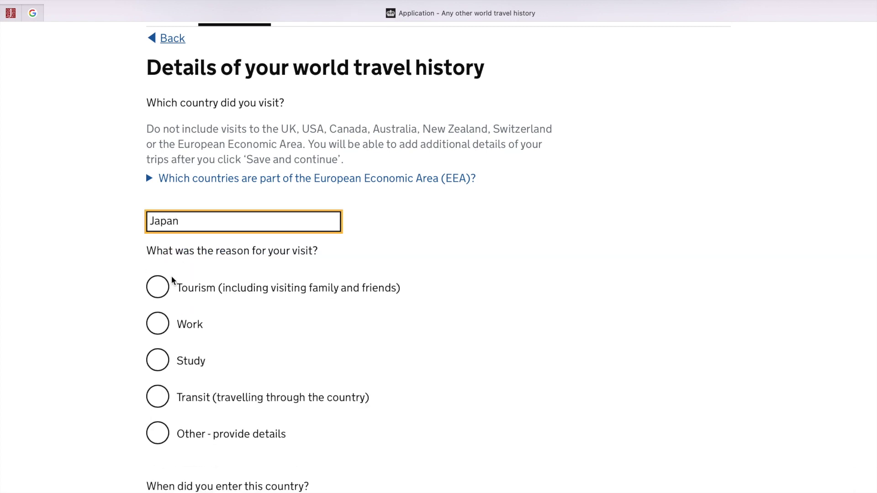
click(158, 289)
- Enter 1 12 2022 as the date of entering Japan
scroll(160, 315, down, 5)
click(161, 338)
text(1)
click(198, 341)
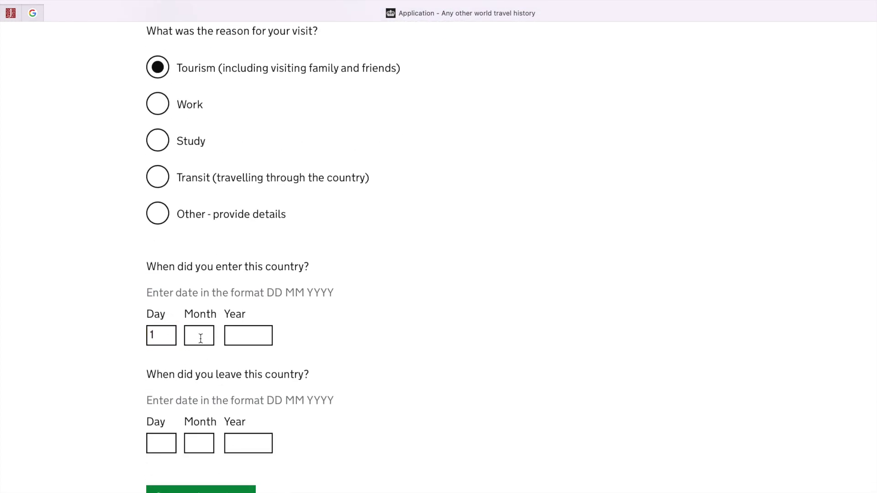
text(12)
click(257, 338)
text(2022)
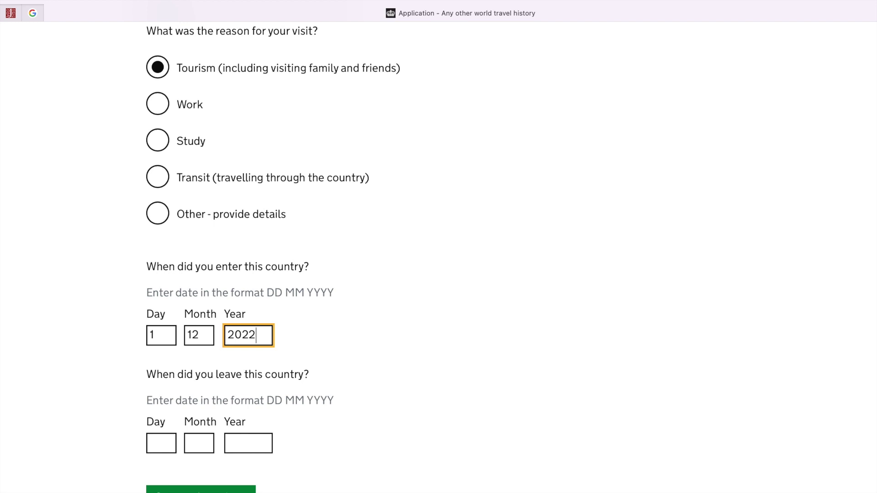
- Enter 1 2 2023 as the date of leaving Japan and save the visit
click(163, 444)
text(1)
click(201, 443)
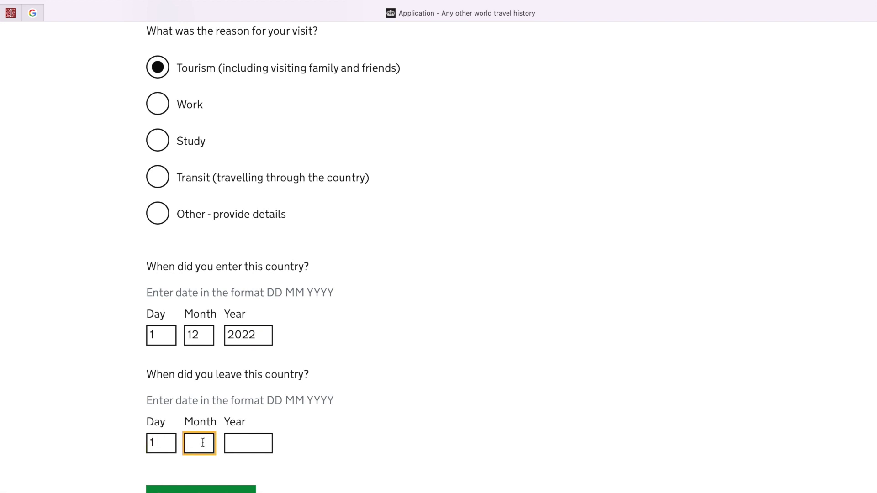
text(2)
click(249, 444)
text(2)
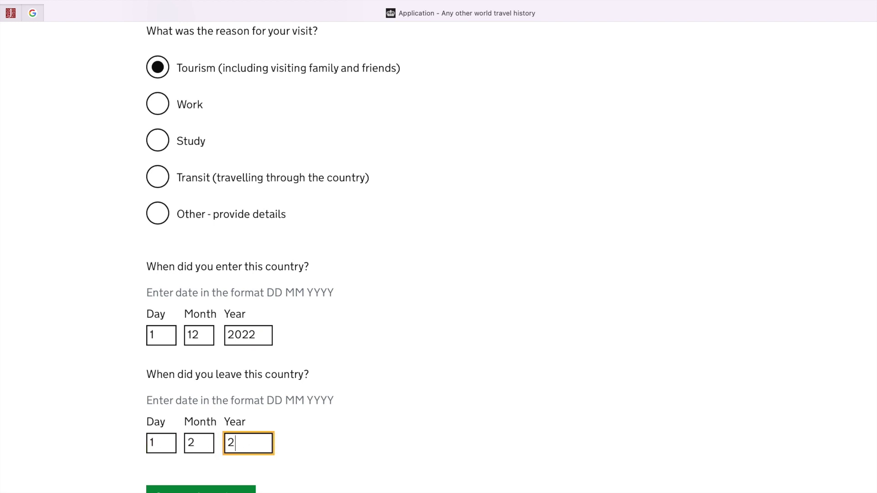
text(023)
click(225, 490)
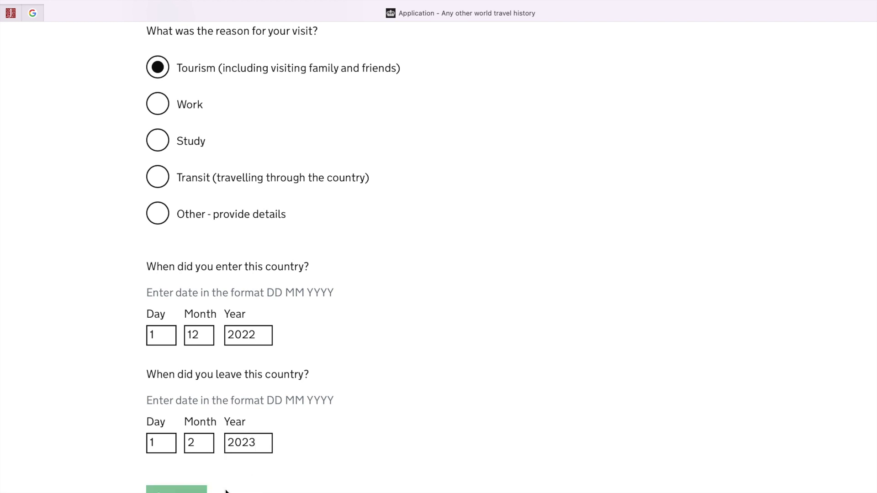
- Answer No to having been to any other countries in the past 10 years and save the page
scroll(262, 452, down, 1)
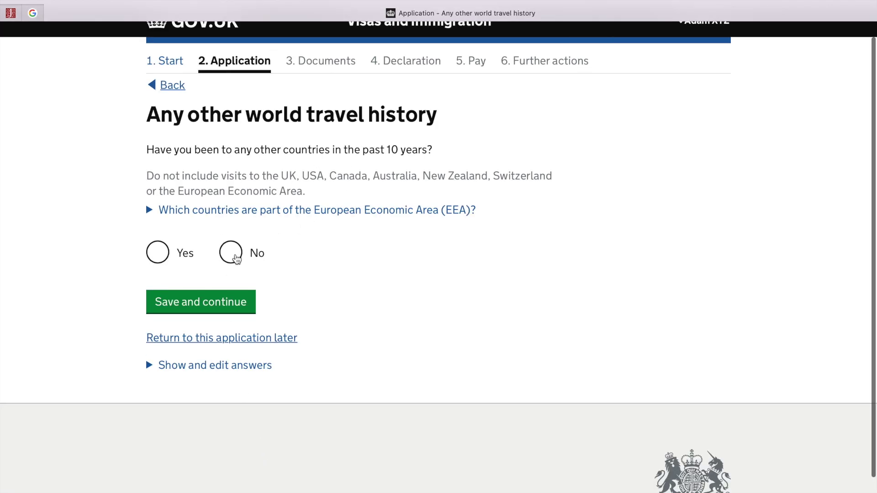
click(235, 258)
click(239, 303)
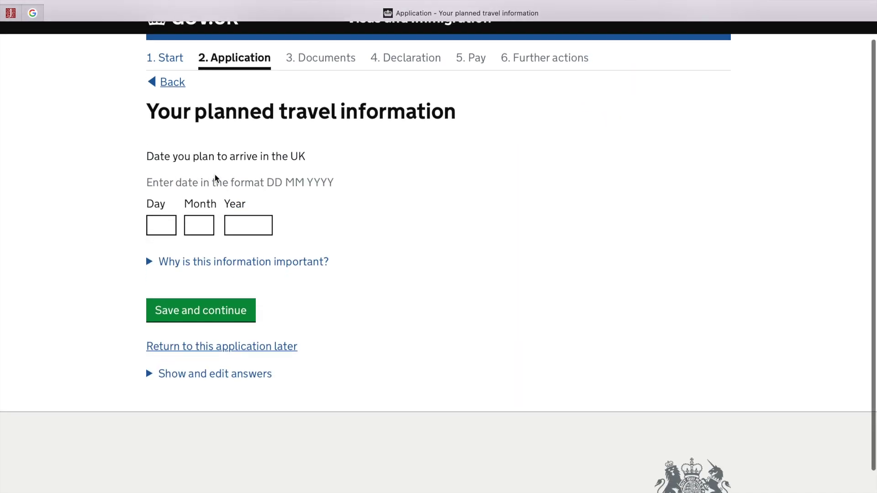
- Enter 29 9 2023 as the planned date of arrival in the UK and save the page
click(161, 227)
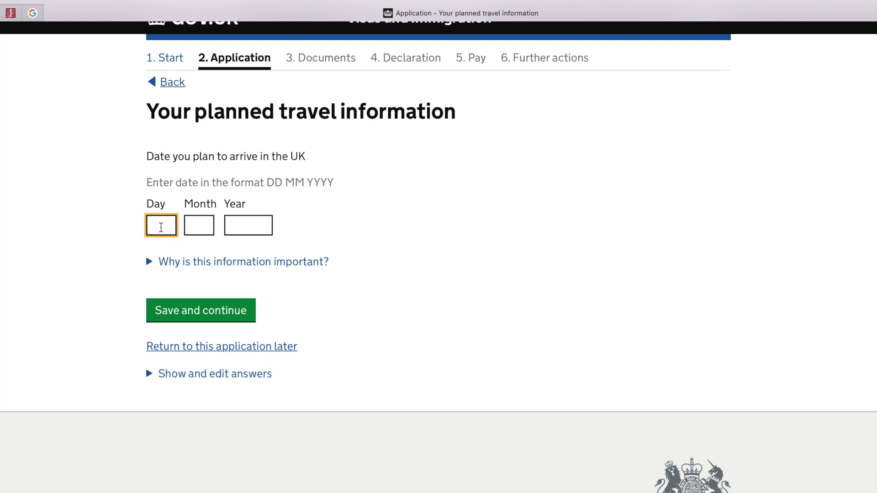
text(29)
click(211, 229)
text(9)
click(242, 225)
text(2023)
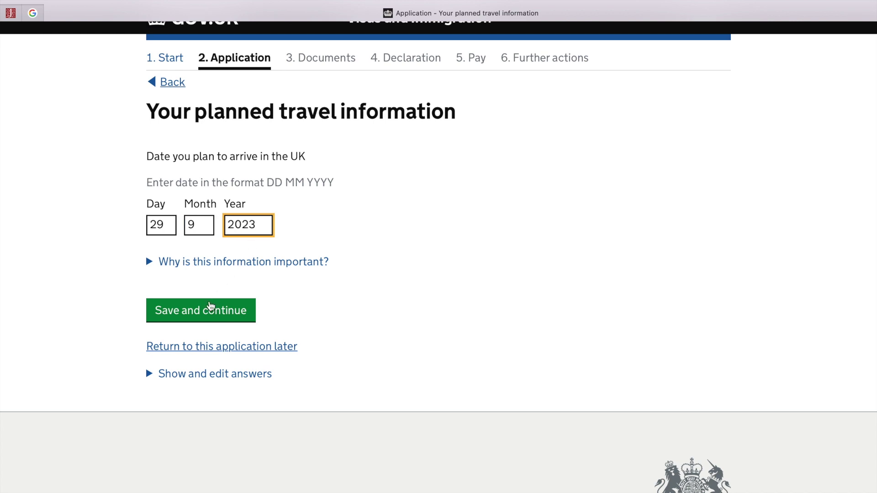
click(211, 306)
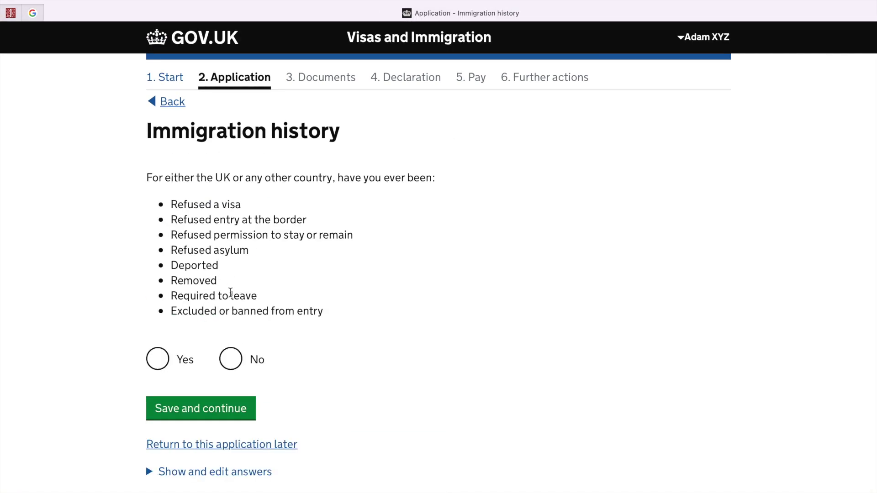
- Answer No on the immigration history and breach of UK immigration law pages, saving each one
click(231, 359)
click(225, 408)
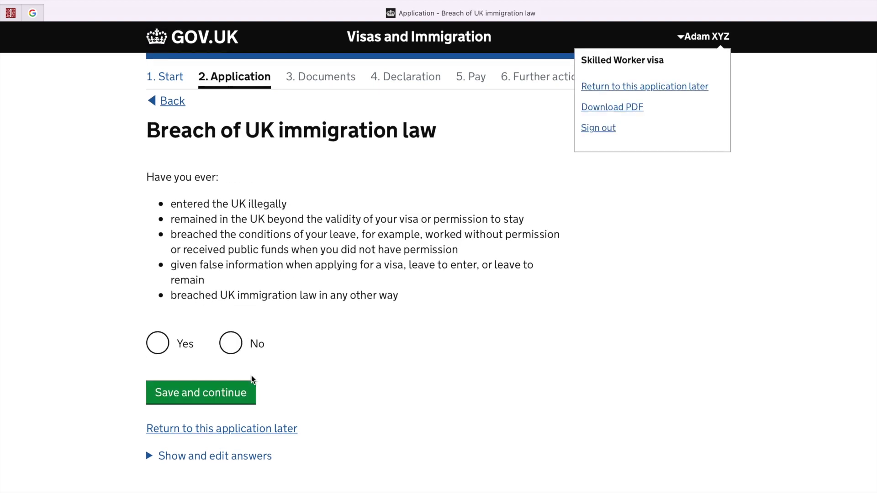
click(233, 394)
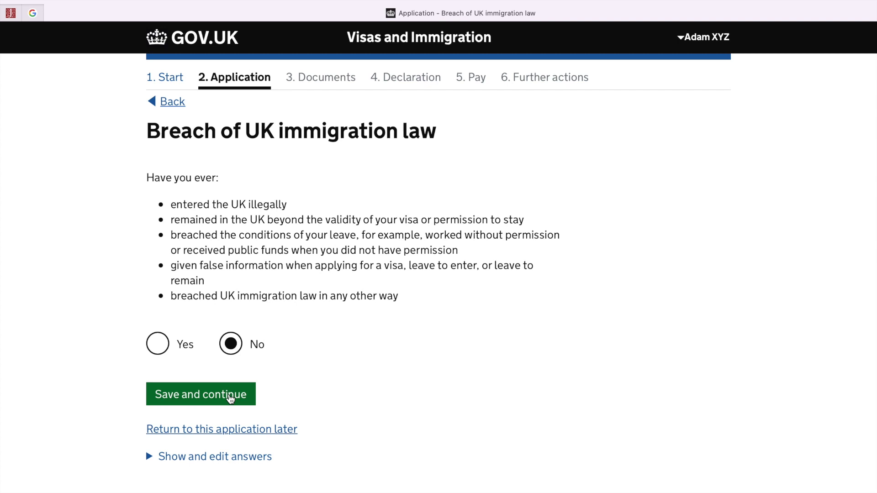
- Choose "No, I have never had any of these" for criminal or civil offences, and answer No on the following declaration page, saving both
scroll(249, 414, down, 1)
scroll(249, 415, down, 3)
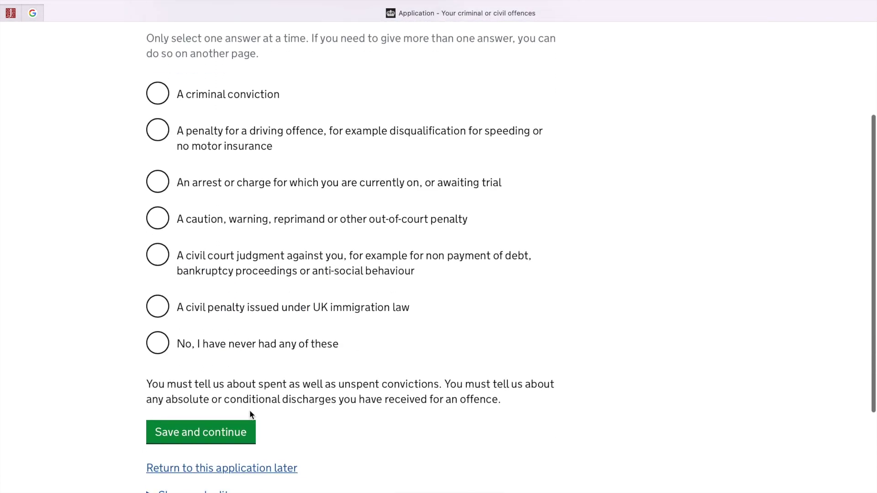
click(158, 308)
click(212, 395)
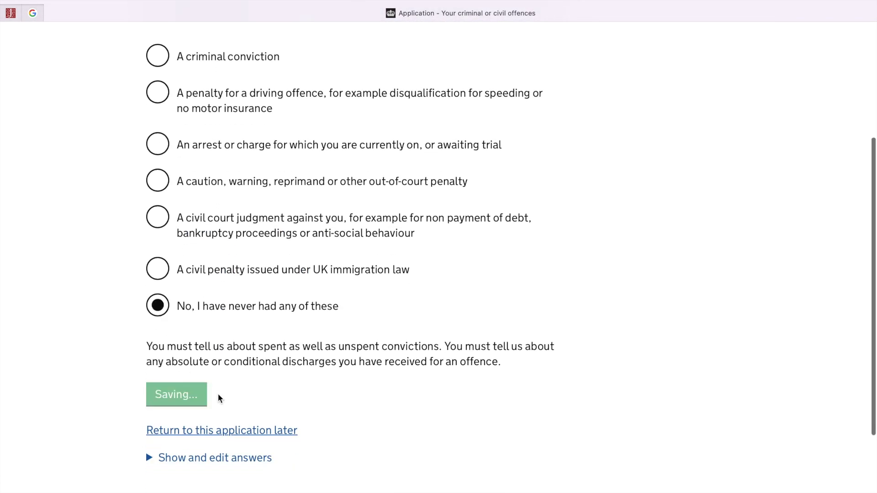
scroll(218, 397, down, 1)
click(231, 229)
click(177, 274)
click(210, 330)
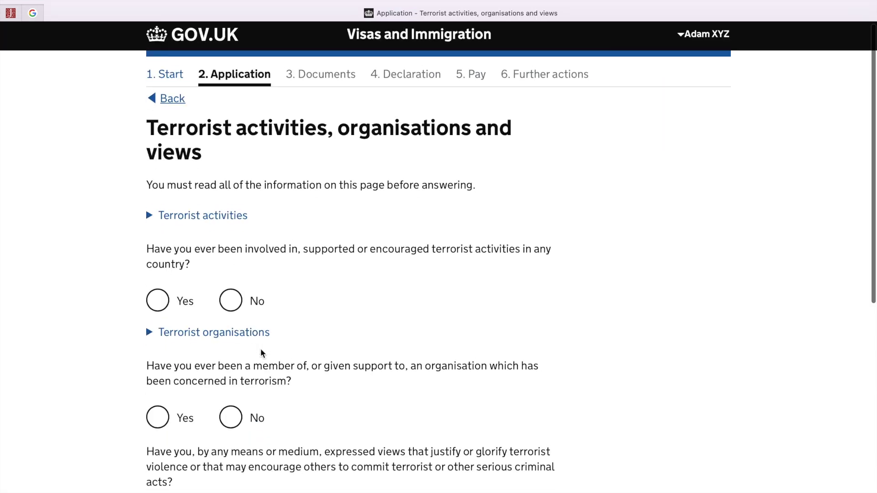
- Answer No to all three questions on terrorist activities, organisations and views, tick the confirmation, and save the page
scroll(233, 355, down, 1)
click(231, 250)
click(231, 366)
scroll(231, 370, down, 2)
click(231, 370)
click(169, 414)
click(216, 488)
- Answer No to both questions on the page following terrorist activities, tick its confirmation, and save
scroll(272, 412, down, 1)
click(241, 233)
click(232, 329)
click(160, 381)
click(210, 443)
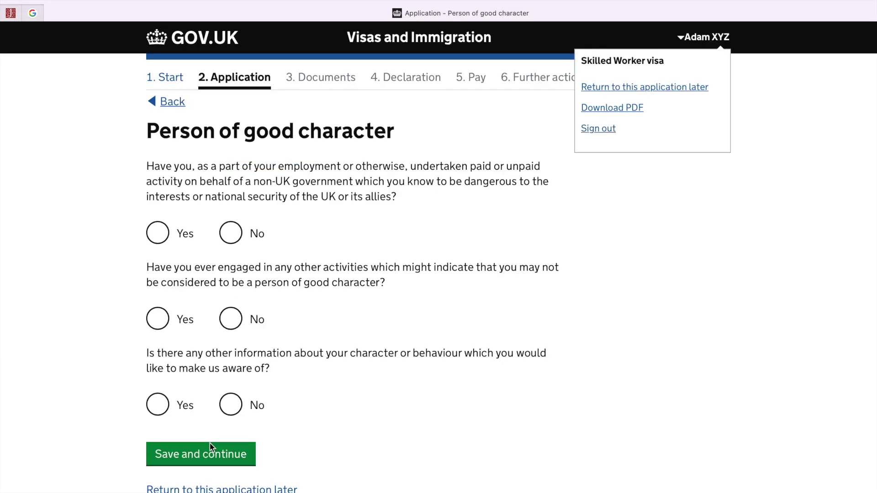
- Answer No to all three Person of good character questions and save the page
scroll(210, 443, down, 1)
click(232, 214)
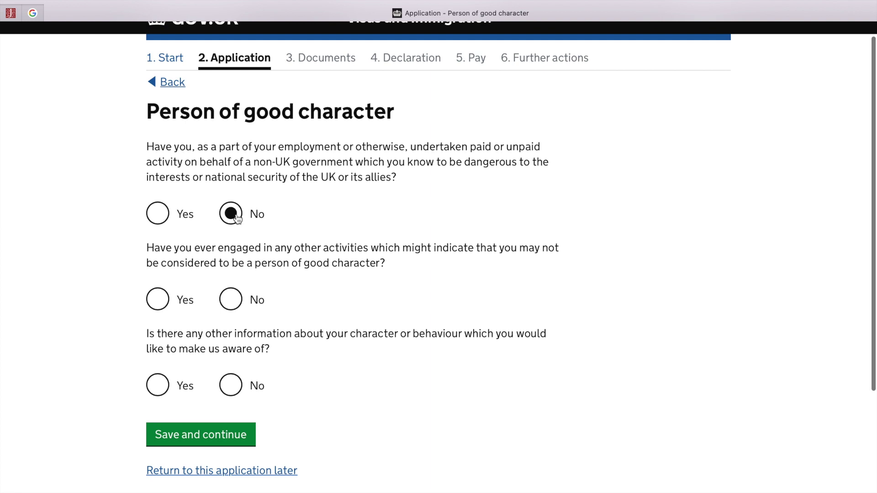
click(233, 302)
click(232, 387)
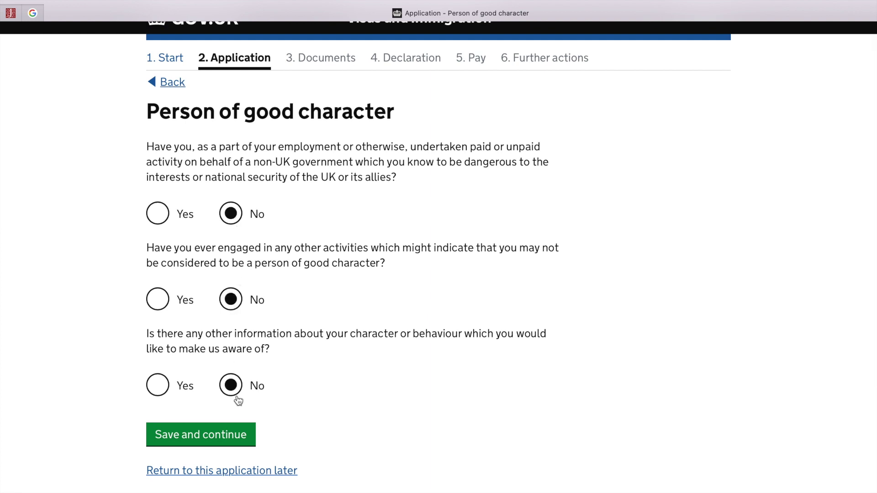
click(234, 434)
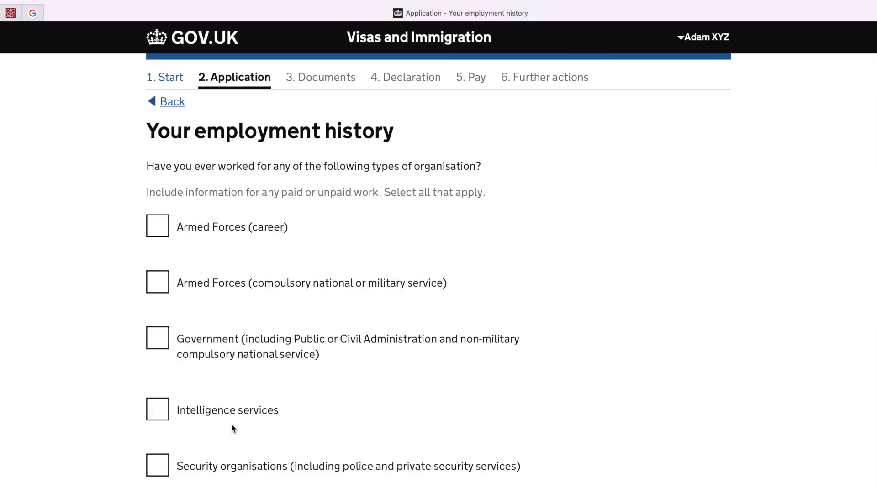
- Declare in the employment history that none of the listed organisation types apply, and save the page
scroll(231, 425, down, 5)
scroll(231, 426, down, 1)
click(156, 423)
click(191, 477)
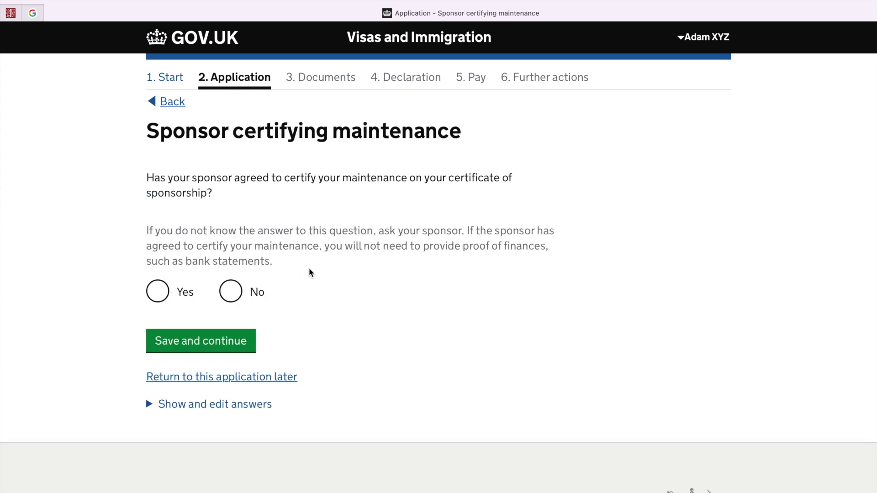
- Answer Yes to the sponsor having agreed to certify maintenance on the certificate of sponsorship, and save the page
drag(147, 229, 331, 265)
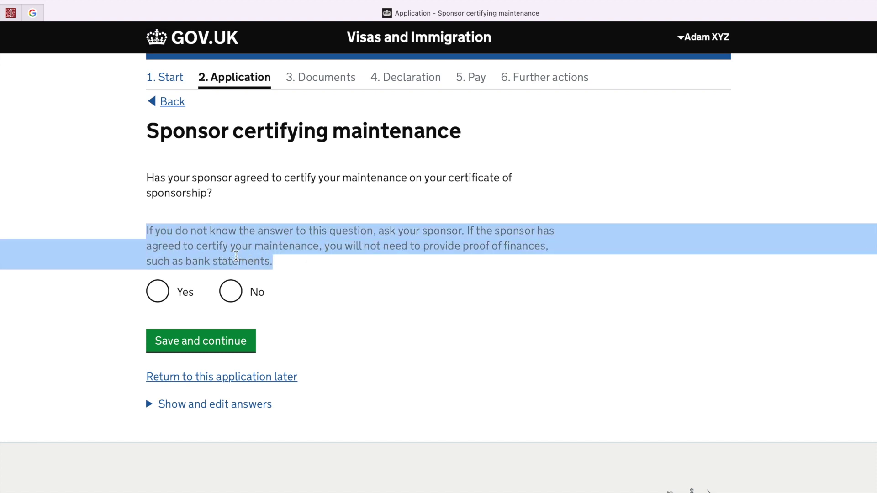
click(157, 297)
click(236, 352)
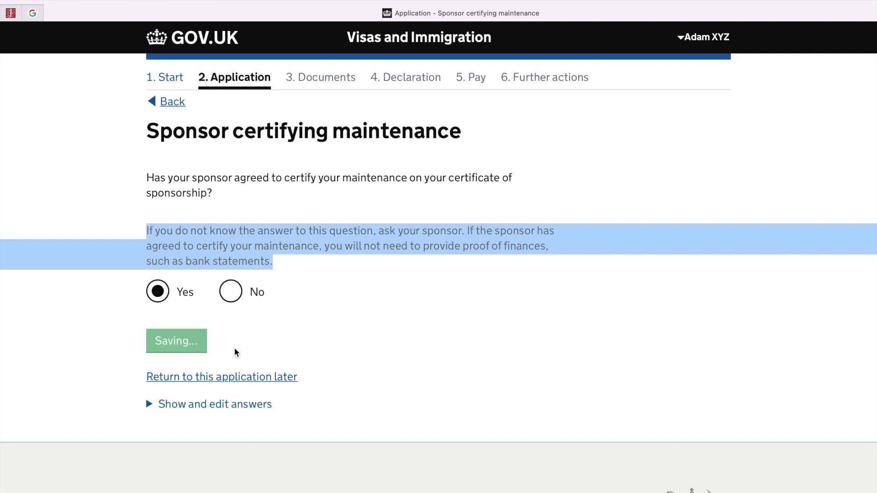
- Enter Work Rider as the planned UK job title with a yearly pay of £30000, and save the page
click(226, 225)
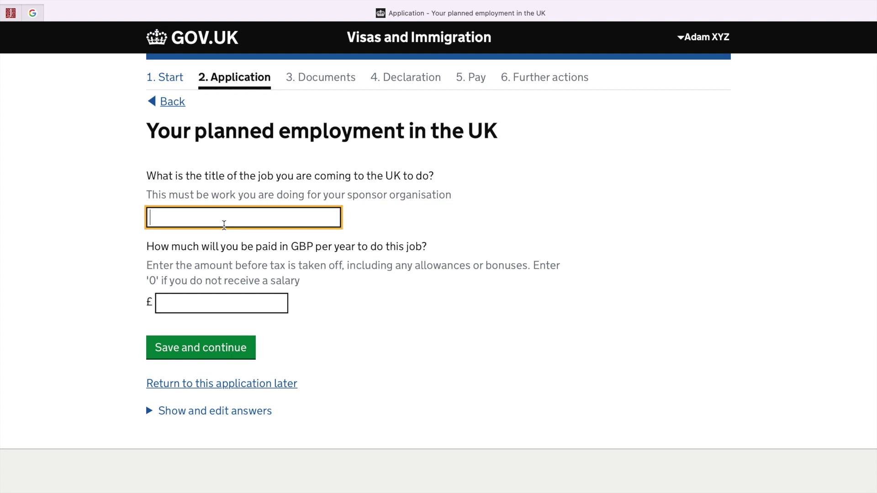
text(Work Rider)
click(226, 307)
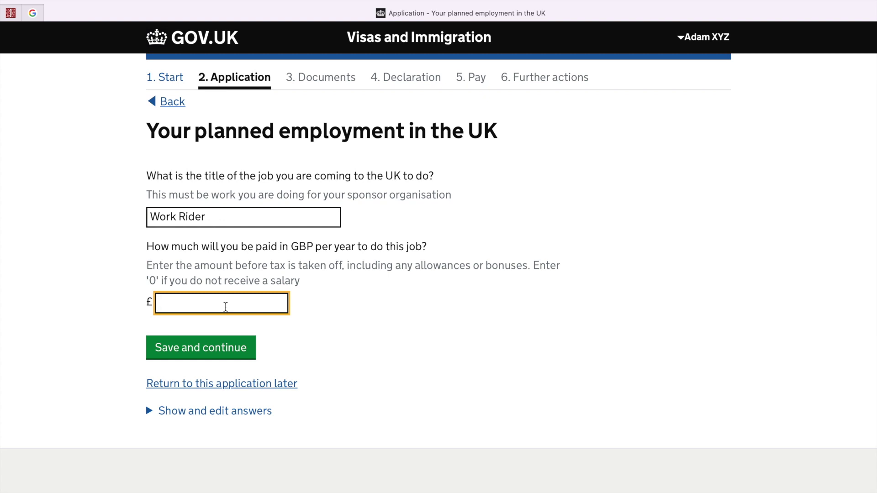
text(30000)
click(213, 352)
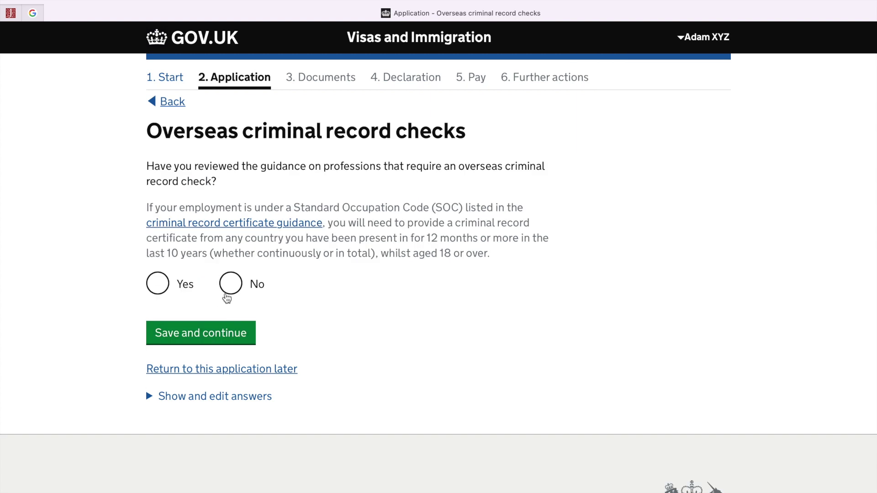
- Answer Yes to having reviewed the overseas criminal record check guidance and No to the profession requiring a check, saving each page
click(163, 288)
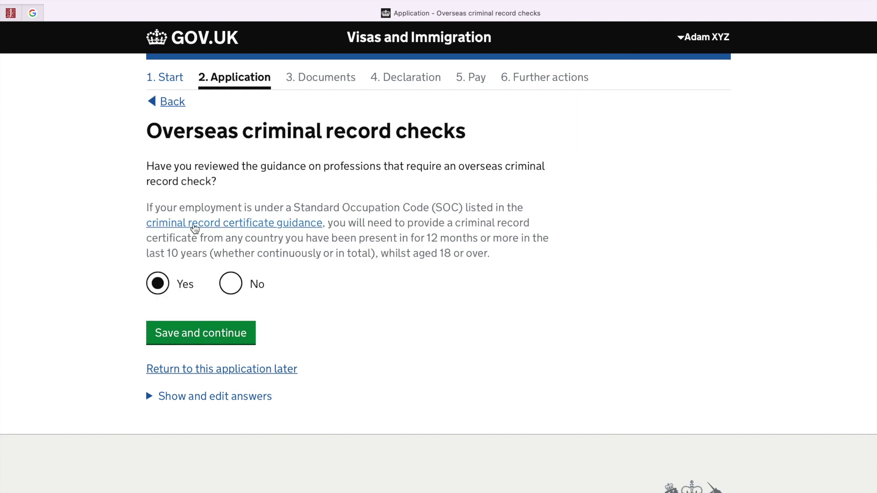
click(208, 335)
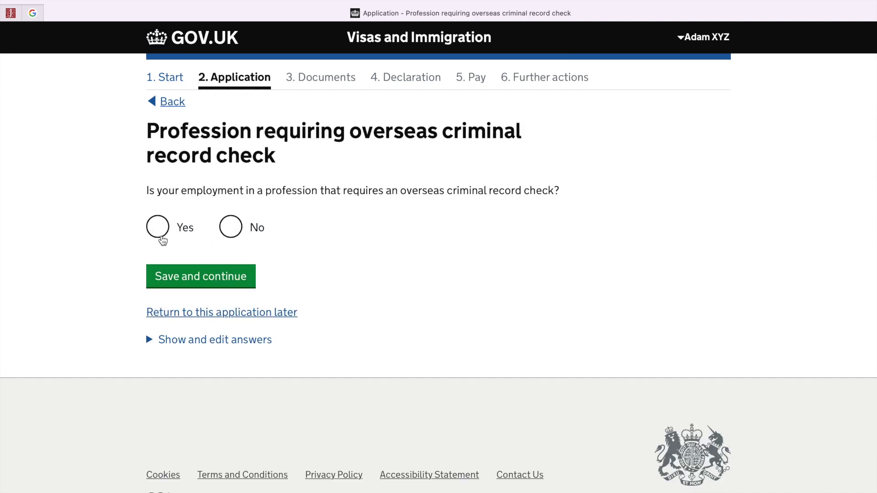
click(230, 232)
click(231, 277)
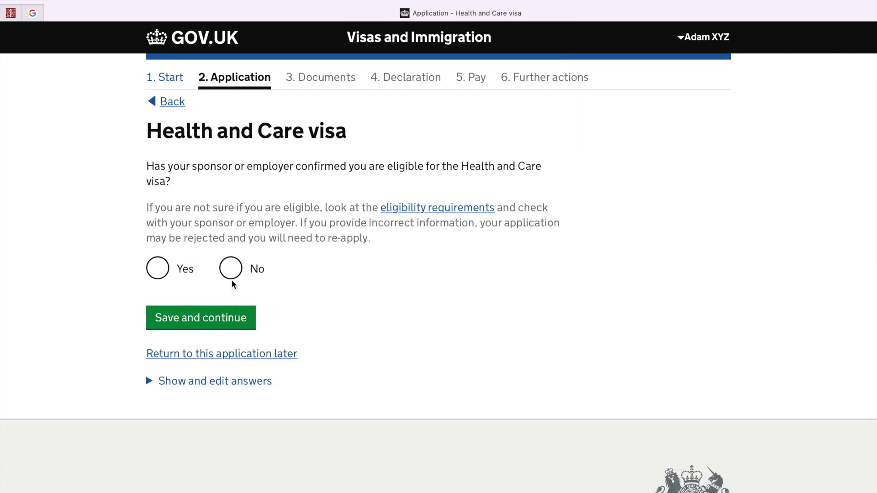
- Answer No to Health and Care visa eligibility and No to applying as a midwife or nurse, saving each page
click(231, 269)
click(224, 315)
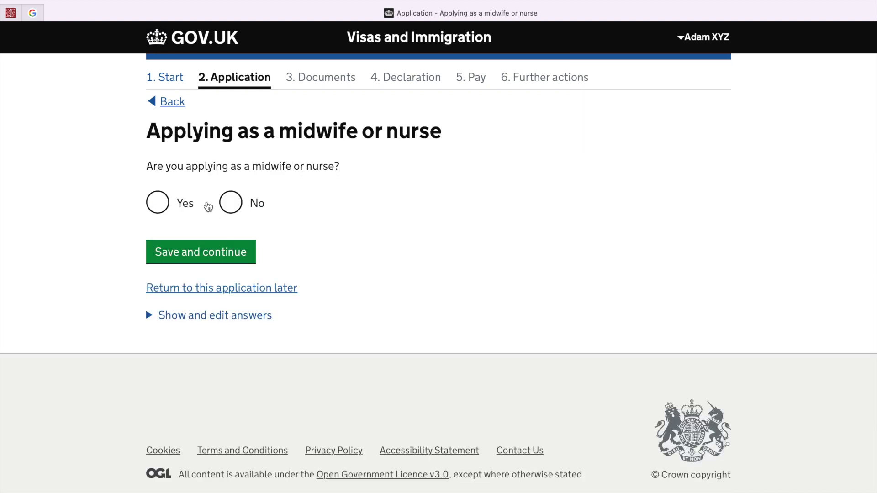
click(228, 212)
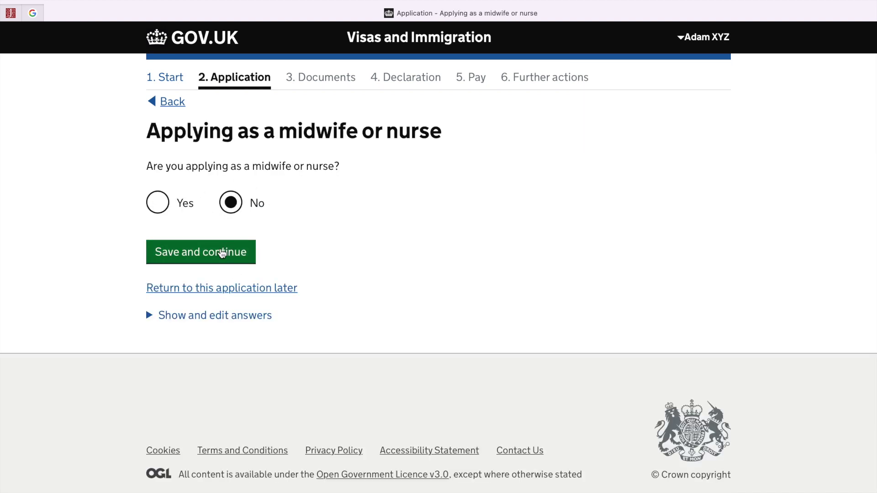
click(224, 253)
- Choose 3 years or less as the Certificate of Sponsorship length and save the page
scroll(226, 295, down, 1)
scroll(257, 164, up, 1)
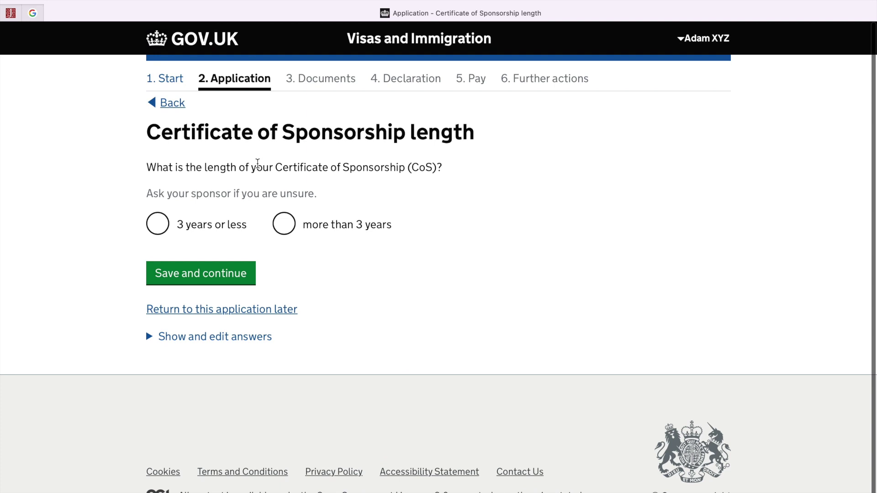
click(164, 226)
click(210, 277)
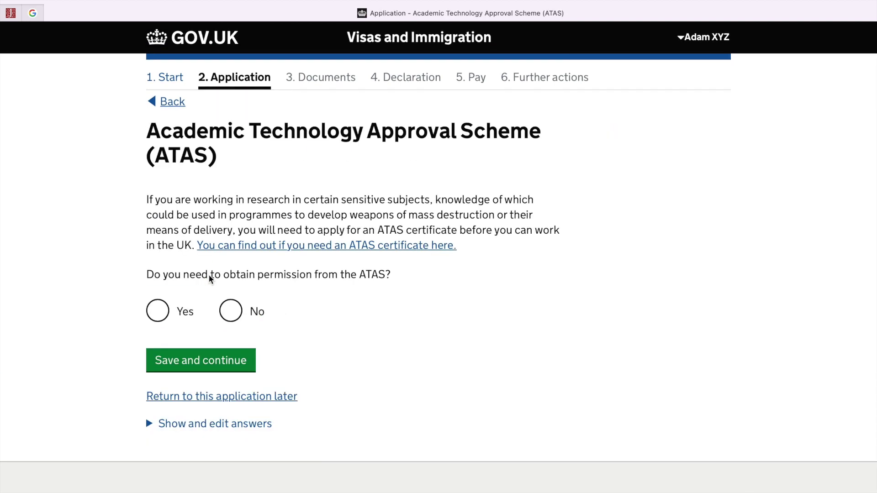
- Answer No to needing ATAS permission and save the additional information page with no further details
click(230, 311)
click(228, 360)
scroll(228, 357, down, 1)
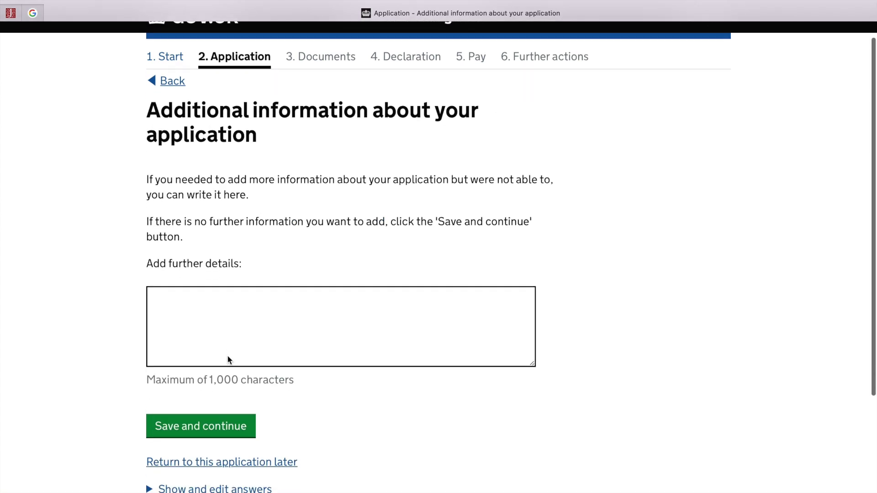
click(209, 416)
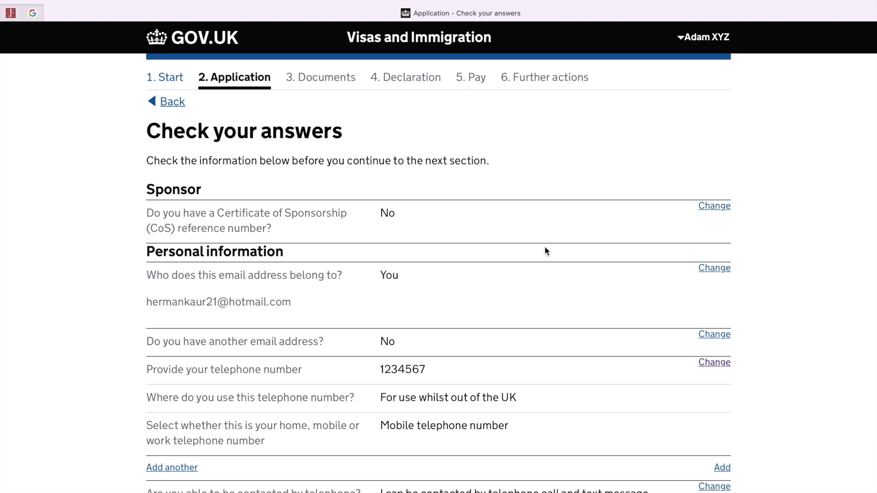
- Continue from the answers check to the Documents section and agree to provide the South African passport or travel document
click(701, 39)
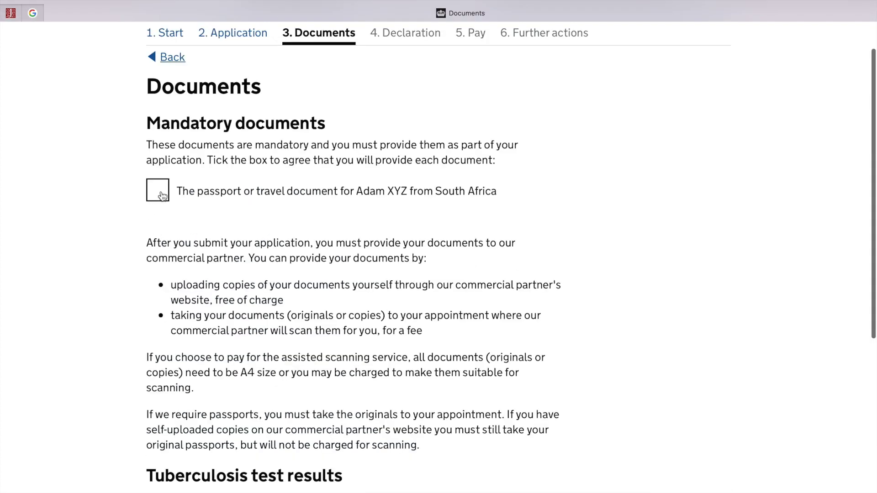
click(157, 192)
scroll(221, 359, up, 2)
scroll(221, 359, up, 1)
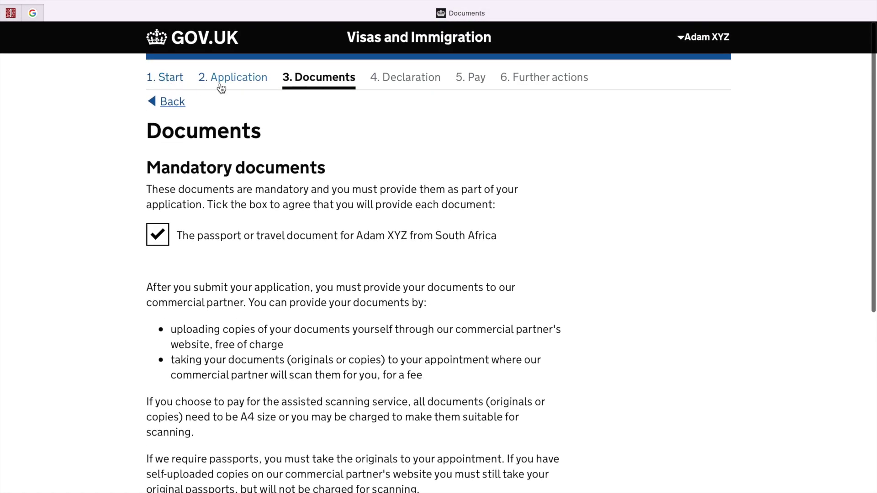
scroll(293, 338, down, 4)
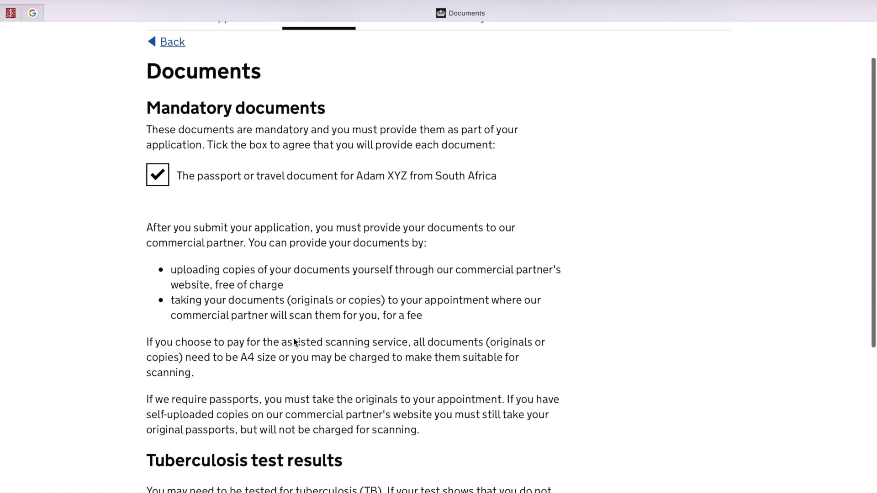
- Save the Documents page, then confirm understanding and acceptance of the visa conditions and save that page
scroll(294, 338, down, 3)
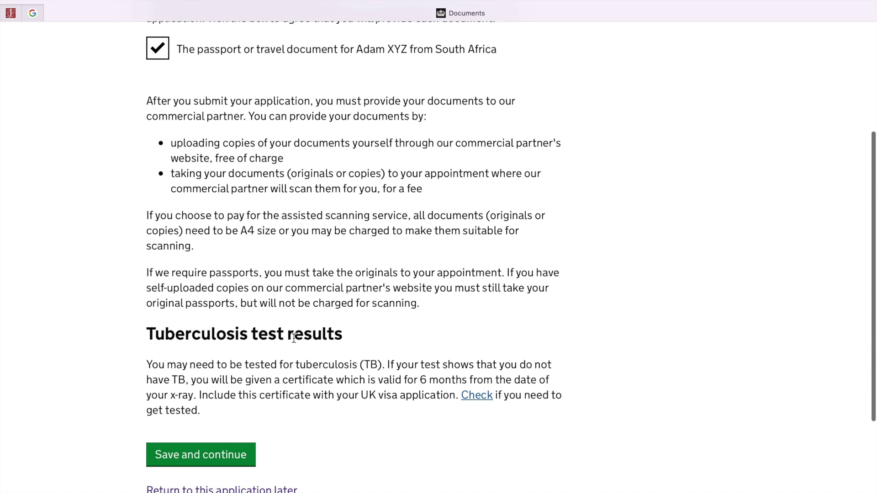
click(226, 380)
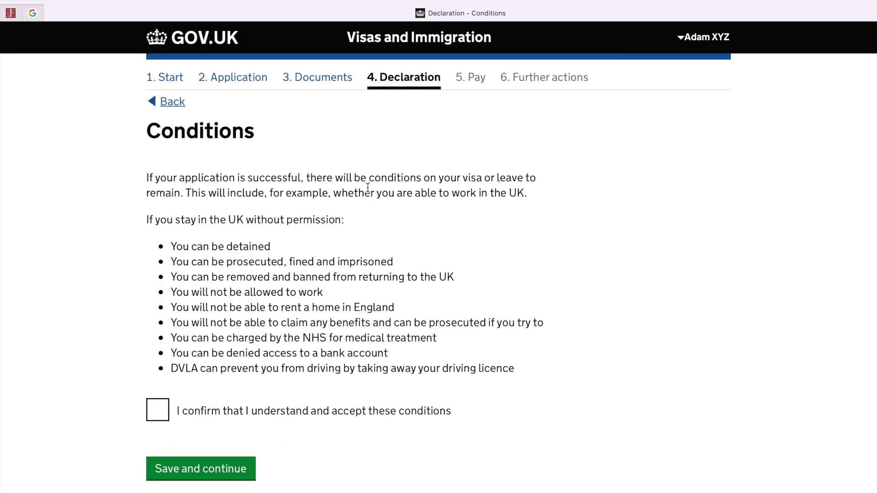
drag(170, 239, 512, 369)
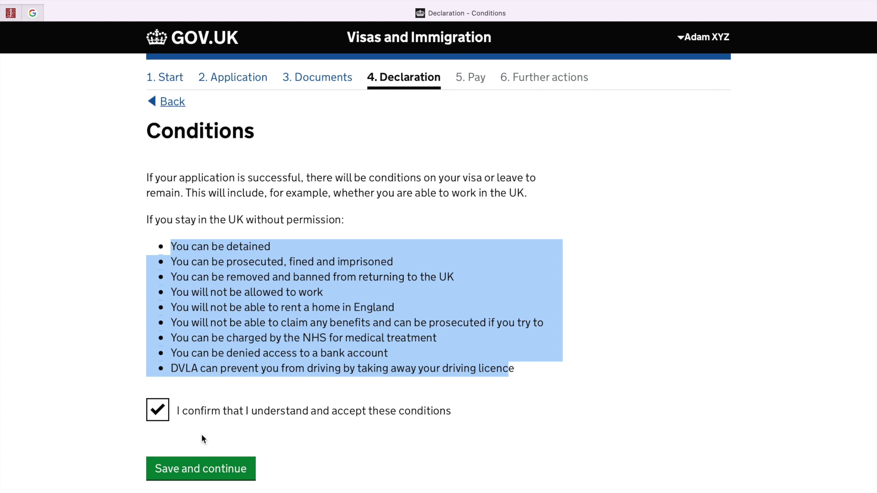
click(216, 470)
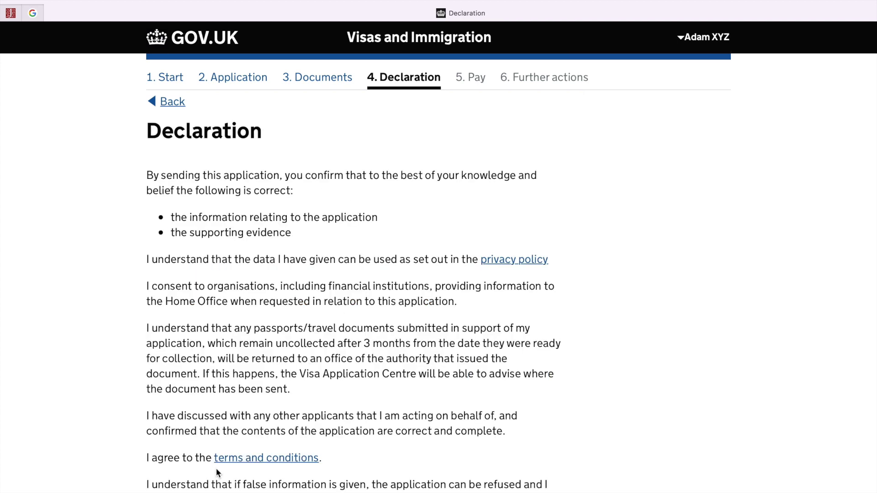
- Accept the declaration as the applicant aged 18 or over and continue past the answers check to the Pay section
scroll(266, 265, down, 3)
scroll(266, 265, down, 9)
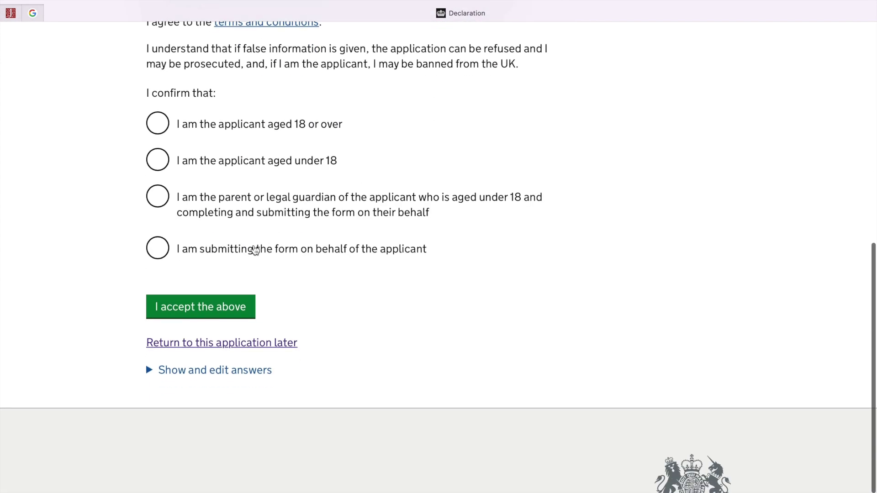
click(161, 132)
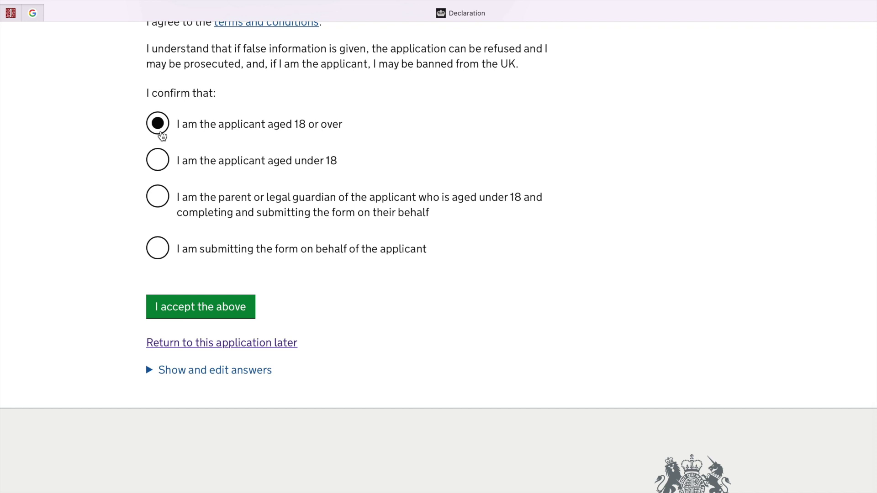
click(211, 304)
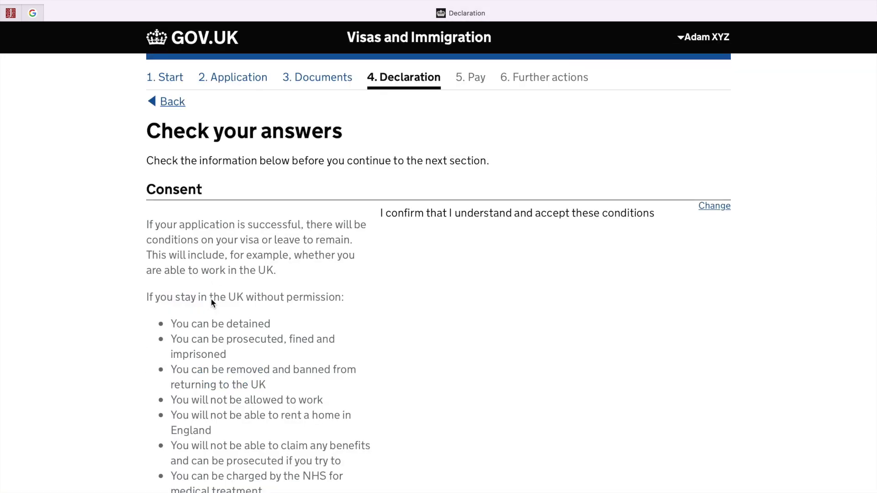
scroll(211, 302, down, 9)
click(200, 303)
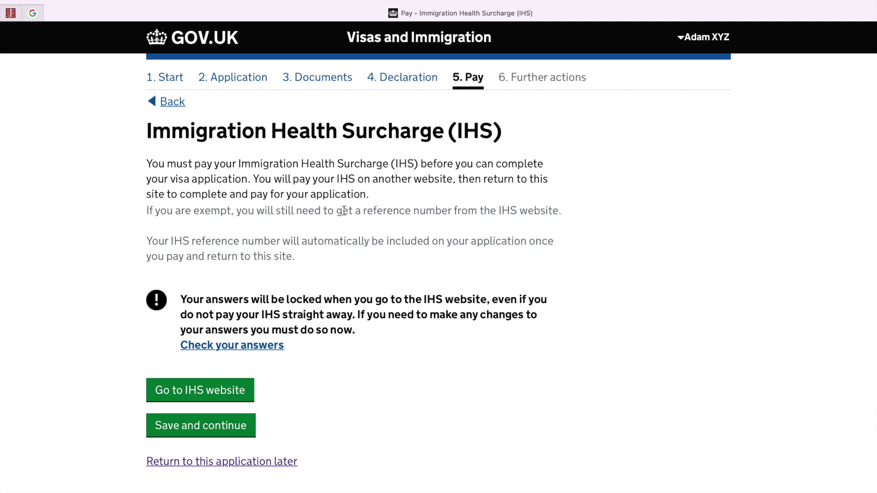
- Go to the Immigration Health Surcharge website and continue past its introduction page
click(211, 396)
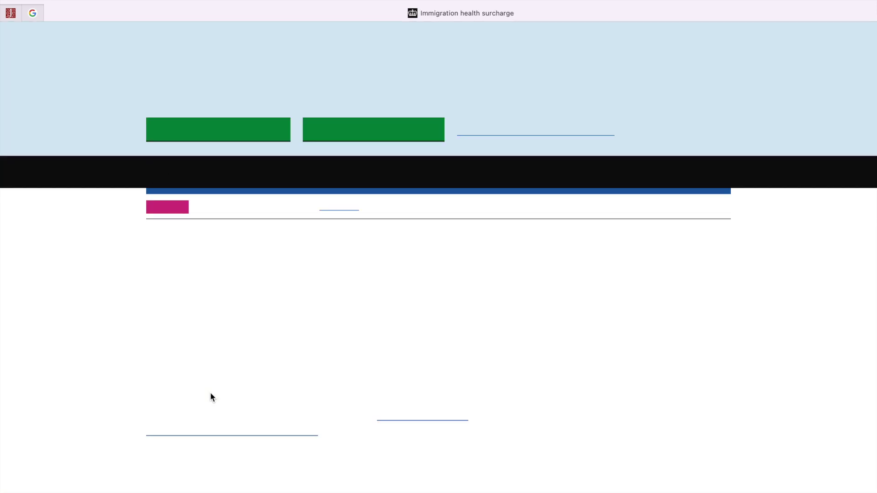
scroll(210, 395, down, 5)
scroll(211, 396, down, 9)
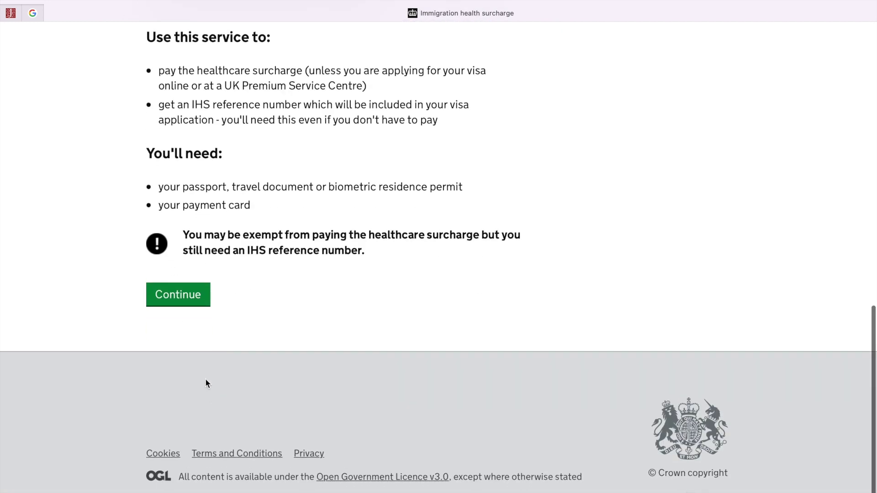
click(179, 298)
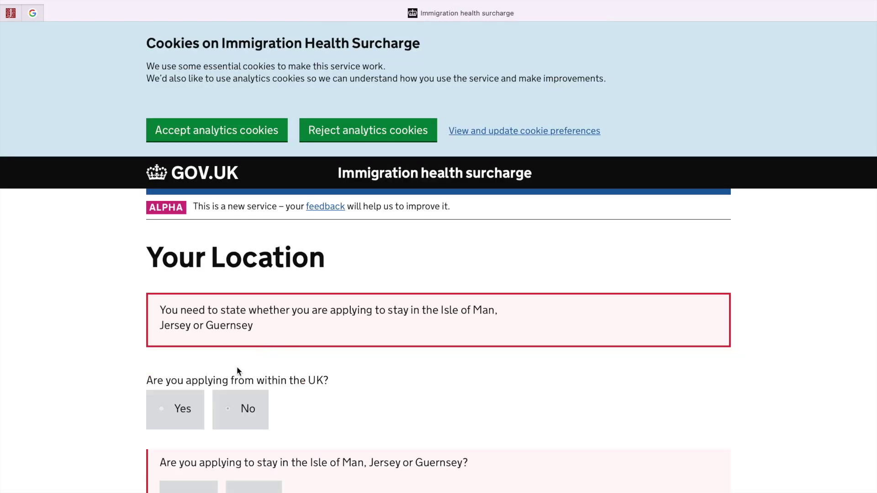
- Answer No to applying from within the UK and No to staying in the Isle of Man, Jersey or Guernsey, and save
scroll(236, 367, down, 1)
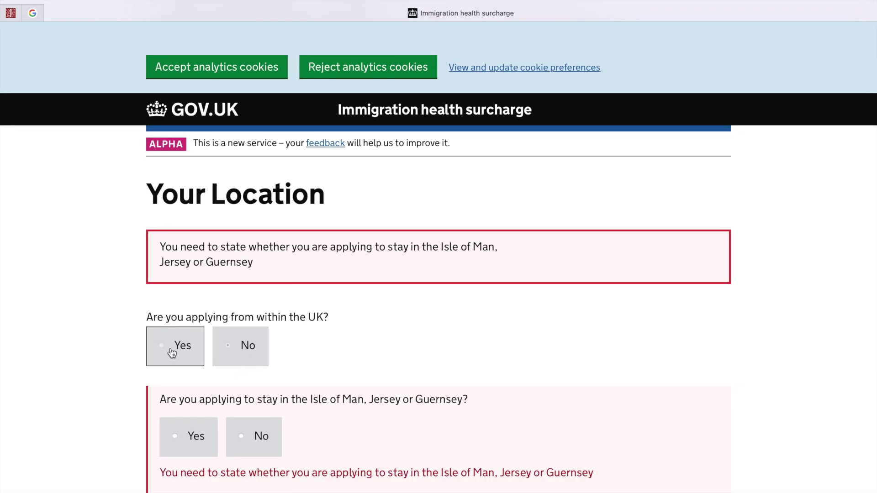
click(245, 352)
scroll(269, 352, down, 2)
click(269, 353)
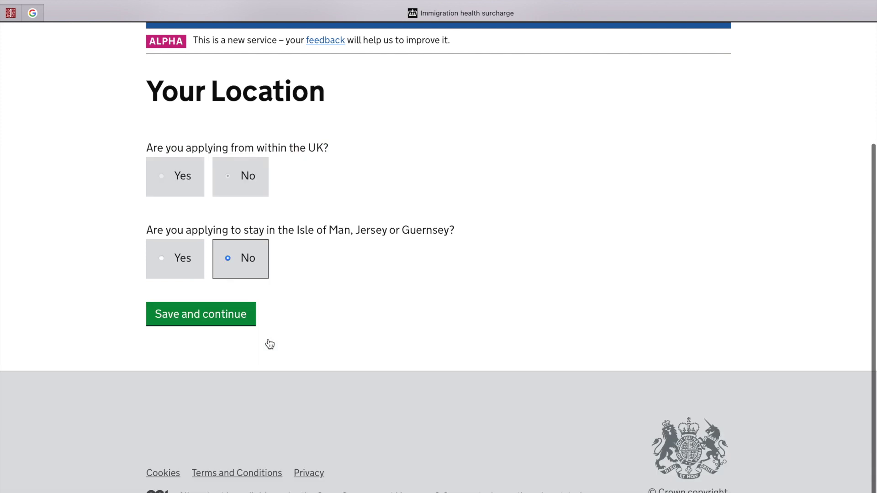
click(213, 320)
- Choose Mr as the applicant's title in the surcharge details form
scroll(267, 383, down, 1)
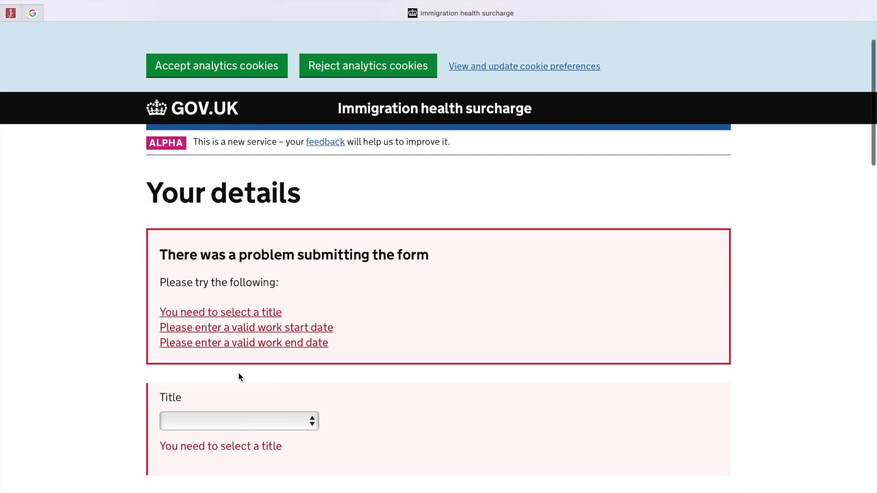
click(234, 426)
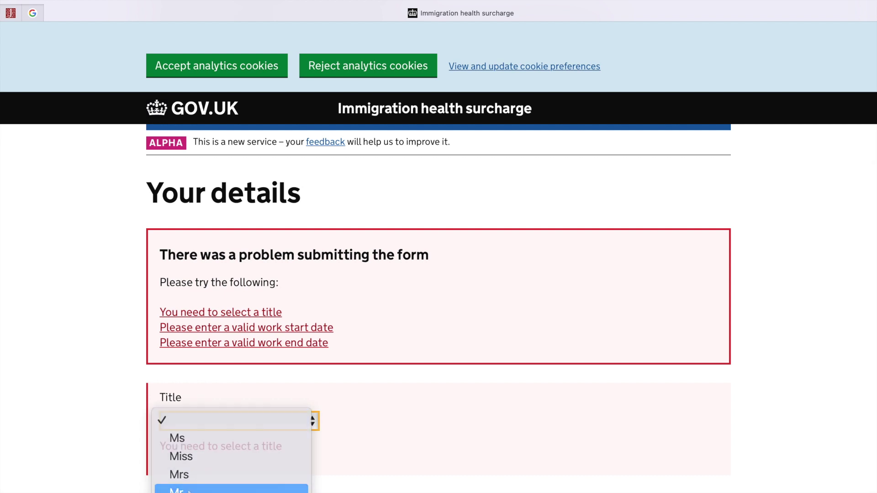
click(192, 490)
- Enter 1 10 2023 as the work start date
scroll(390, 441, down, 10)
click(184, 174)
scroll(182, 180, down, 2)
text(1)
click(230, 106)
text(1)
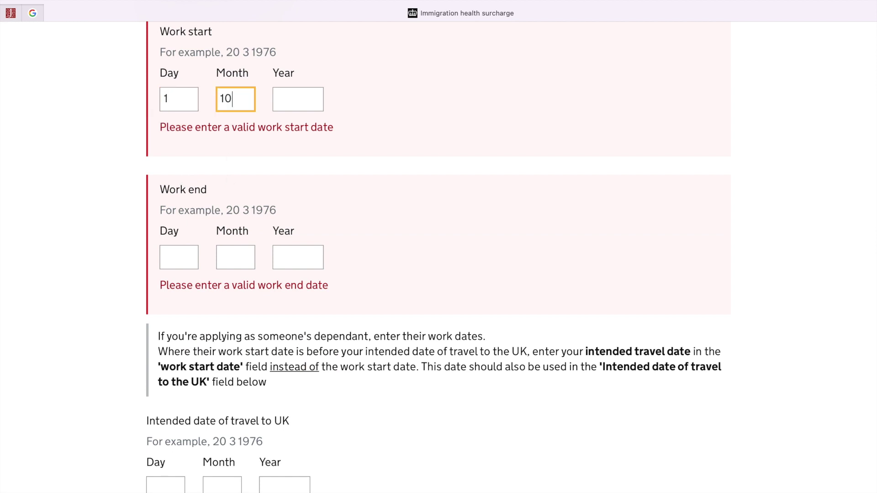
click(313, 94)
text(202)
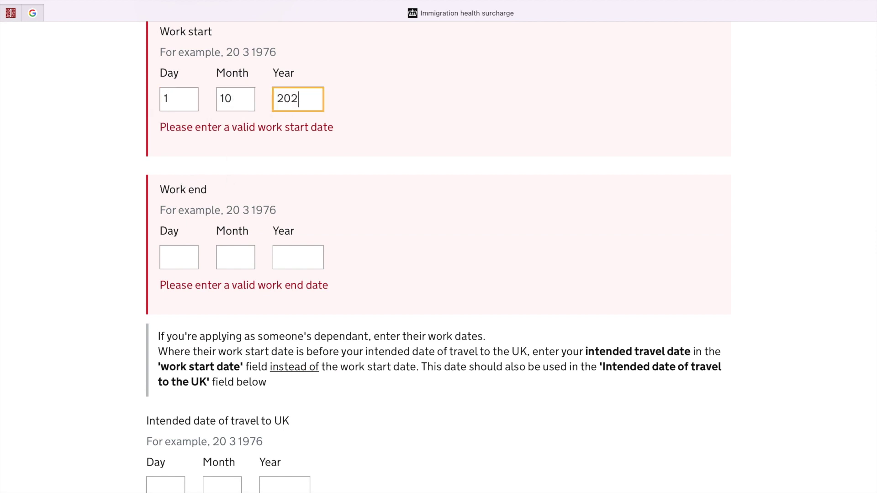
text(3)
- Enter 30 9 2025 as the work end date
click(178, 187)
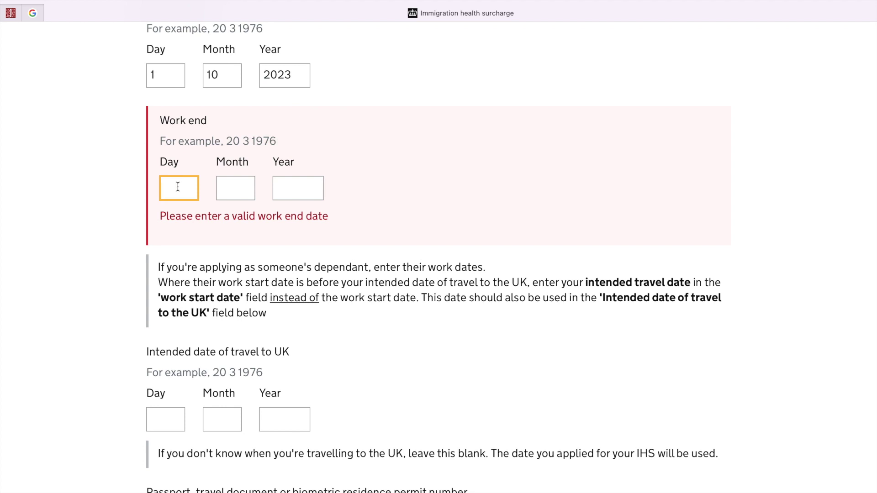
text(30)
click(226, 191)
text(9)
click(308, 190)
text(20)
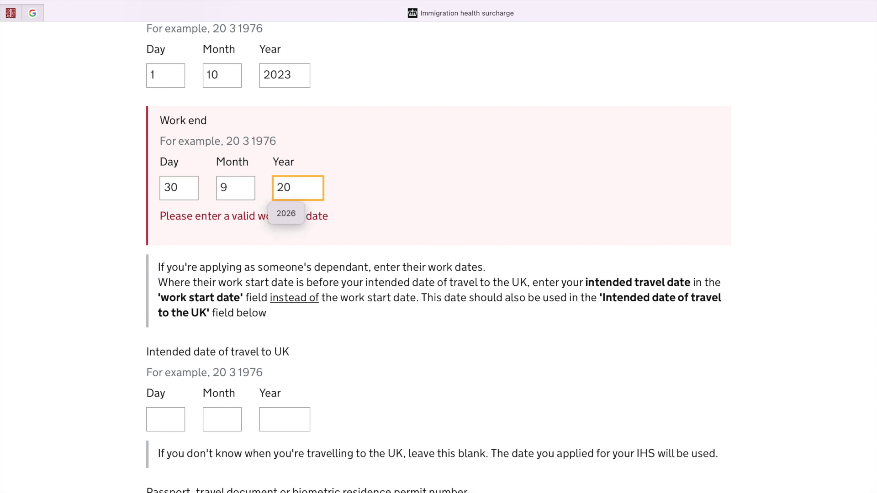
text(25)
- Set the intended date of travel to the UK to 29 9 2023 and save the details form
scroll(439, 246, down, 3)
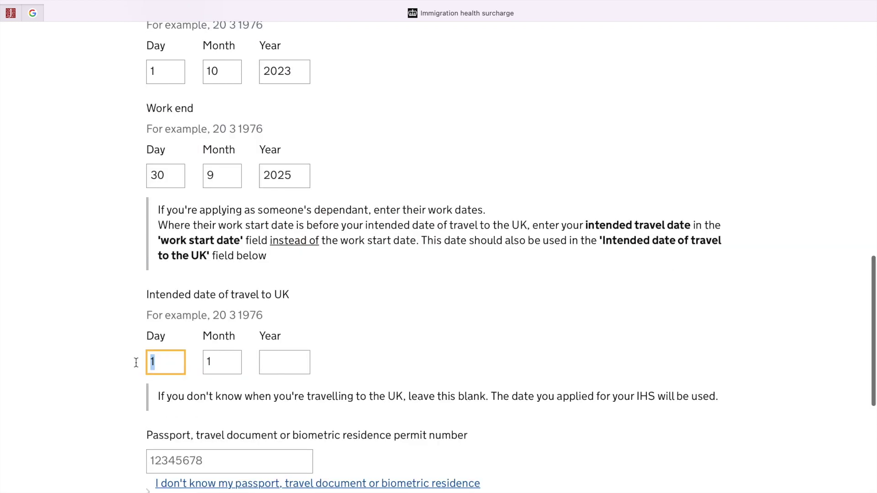
text(29)
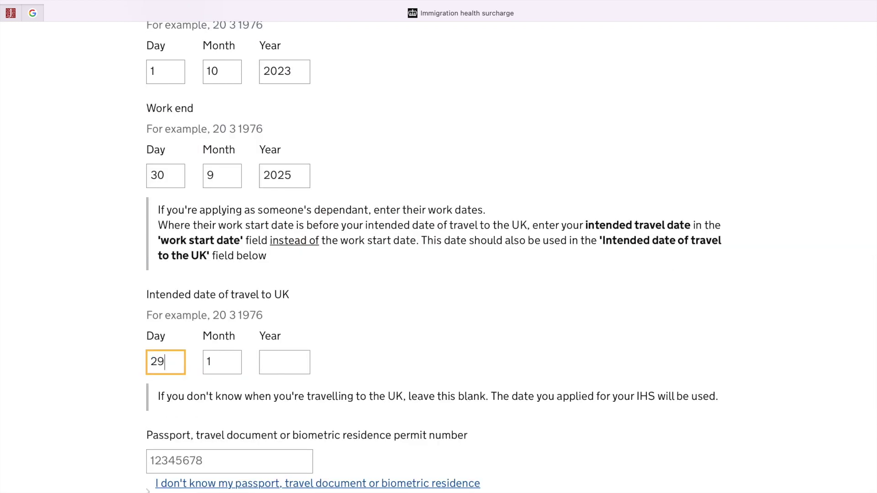
drag(222, 359, 202, 358)
text(9)
click(282, 355)
text(2023)
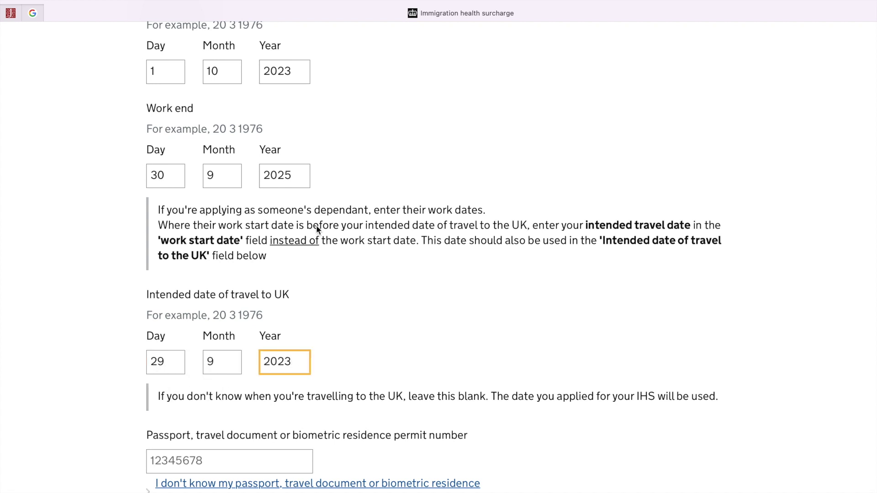
scroll(374, 341, down, 5)
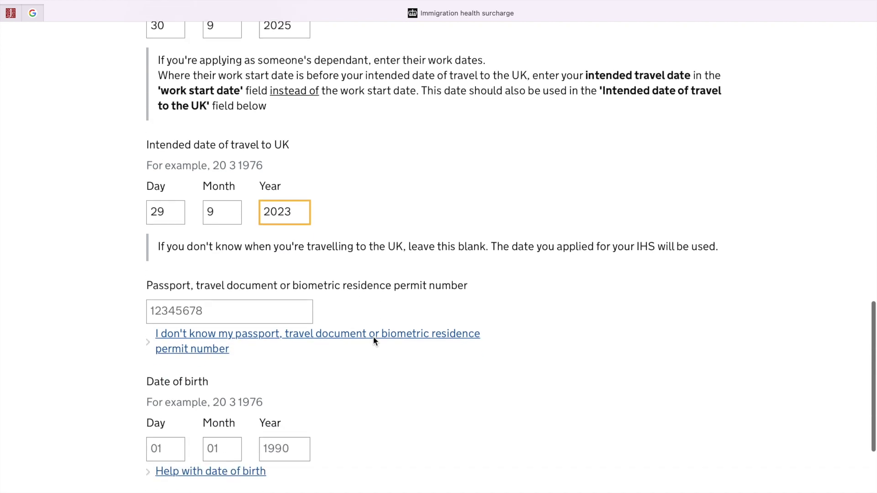
click(220, 420)
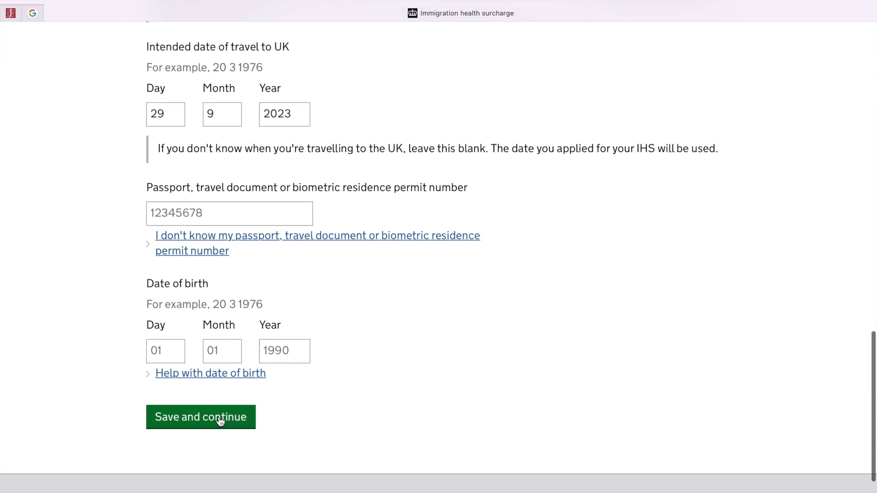
- Confirm that the surcharge details are correct and agree to the declaration to reach the payment summary
scroll(247, 421, down, 15)
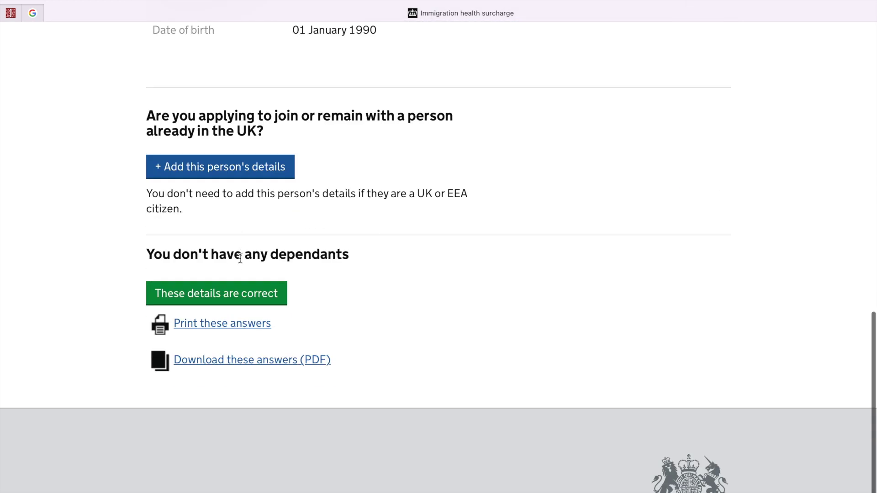
click(221, 295)
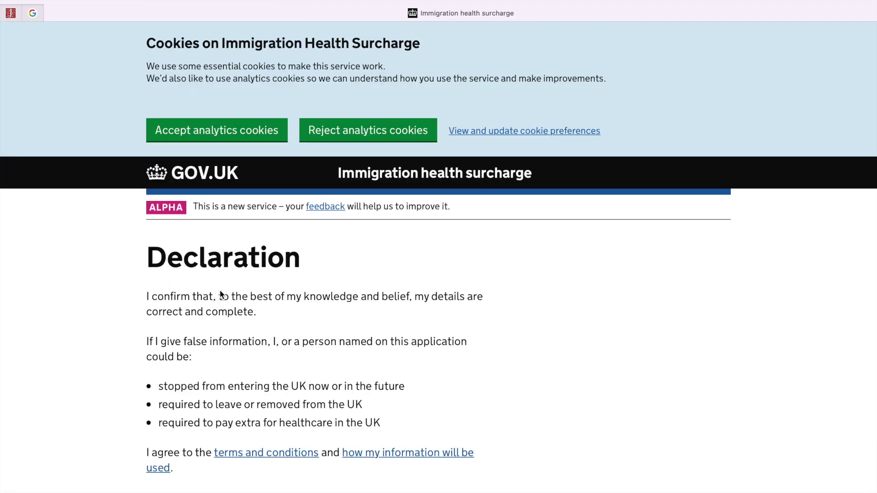
scroll(235, 315, down, 2)
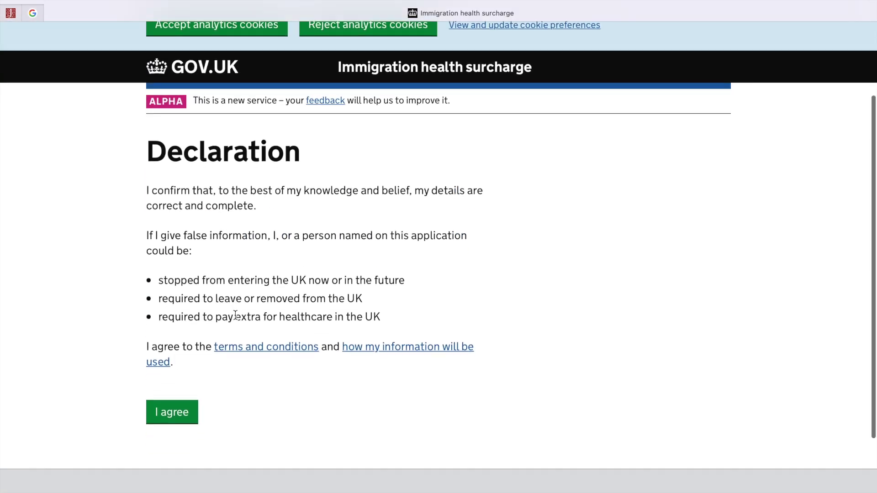
click(181, 415)
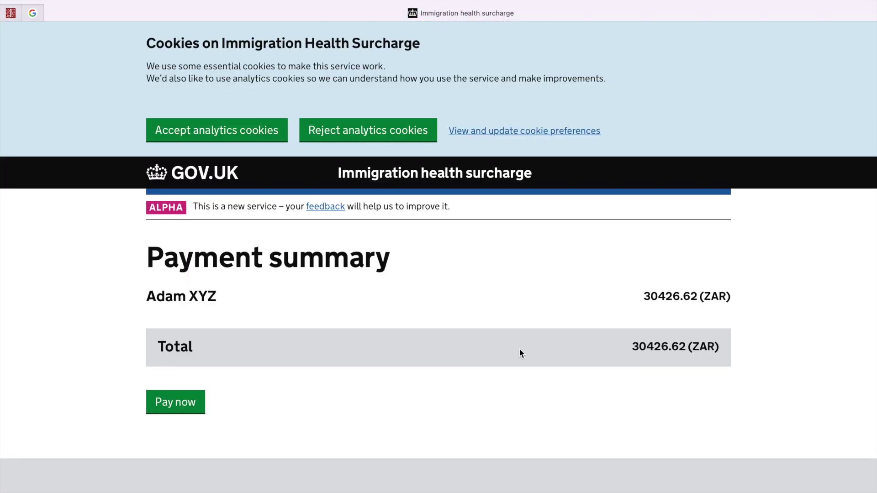